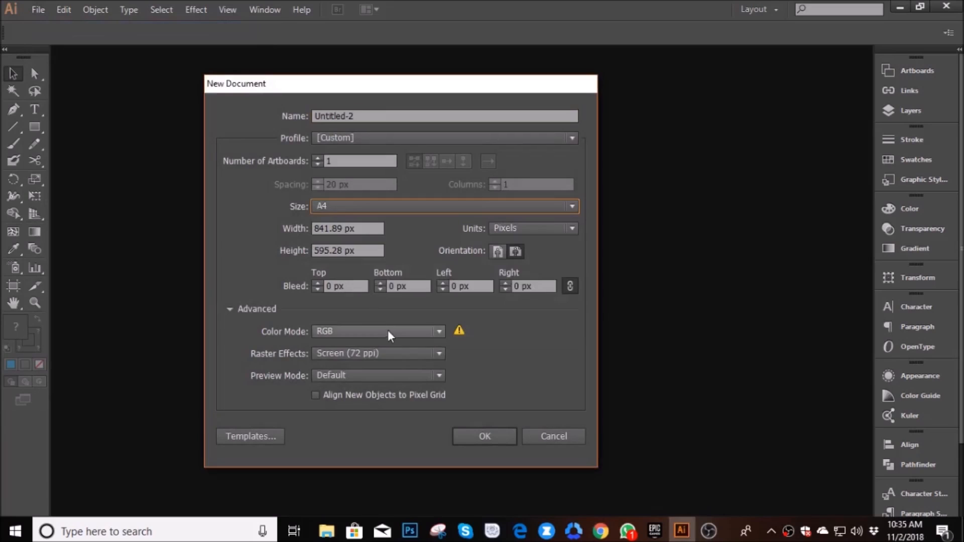
- Set the raster effects to High (300 ppi) and create the A4 landscape RGB document
left_click(369, 361)
left_click(378, 354)
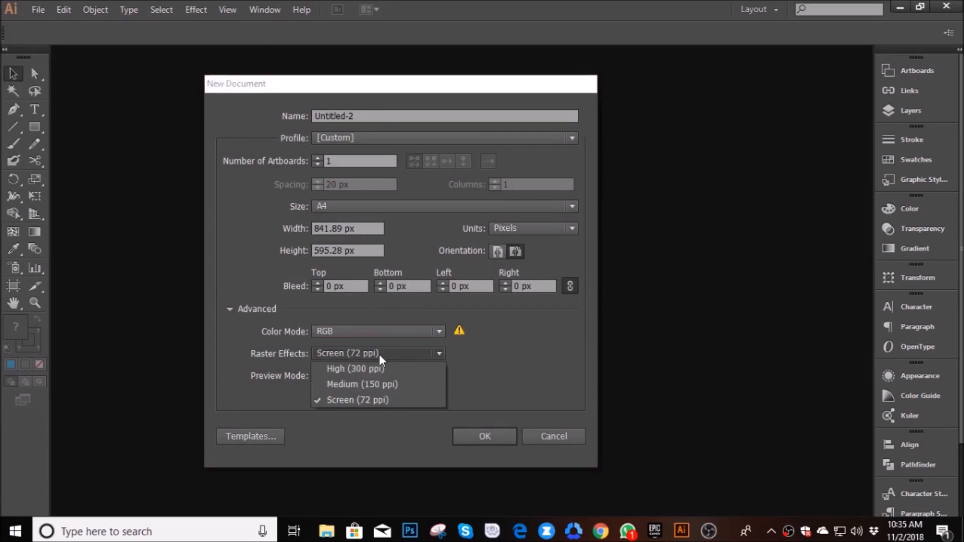
left_click(381, 399)
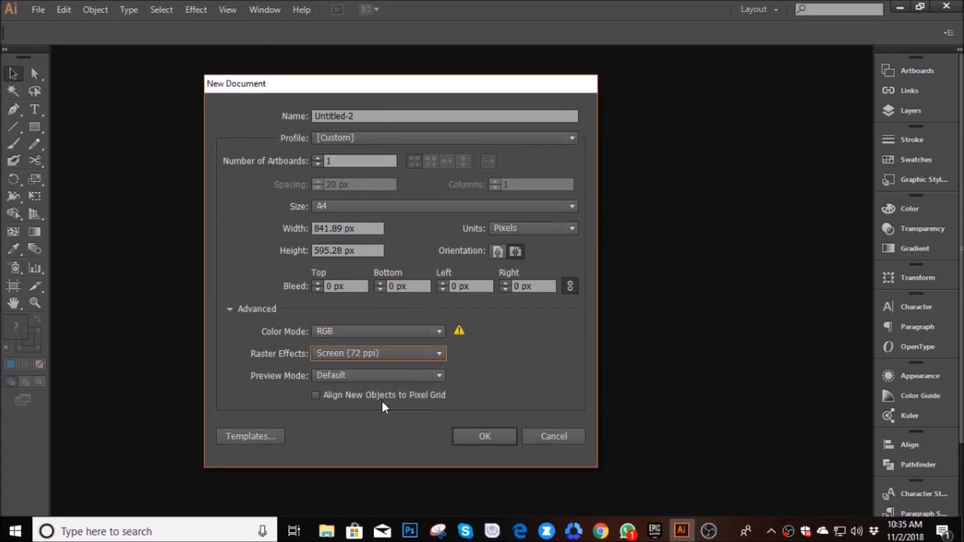
left_click(398, 351)
left_click(395, 371)
left_click(480, 433)
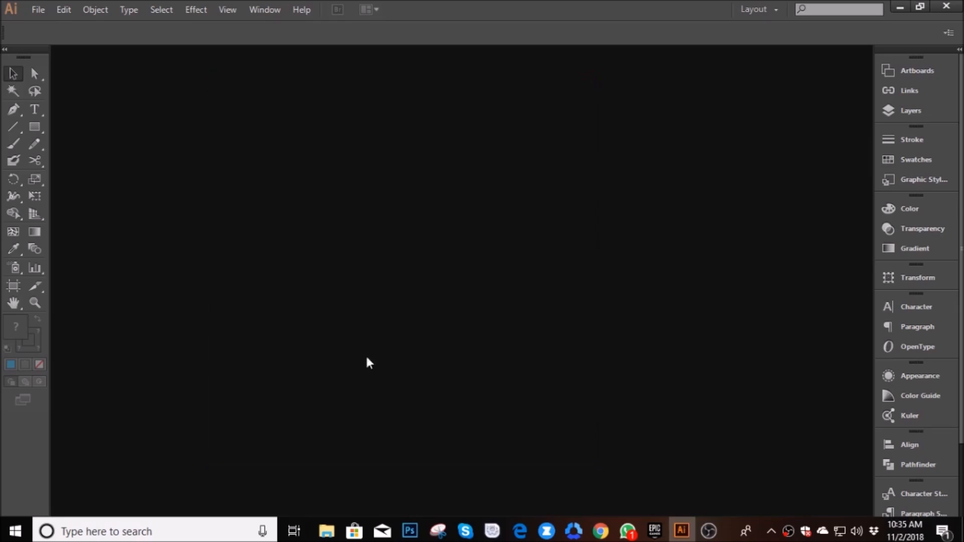
- Create a polygon with a 50 px radius and 6 sides on the artboard
key("ctrl+plus")
key("ctrl+plus")
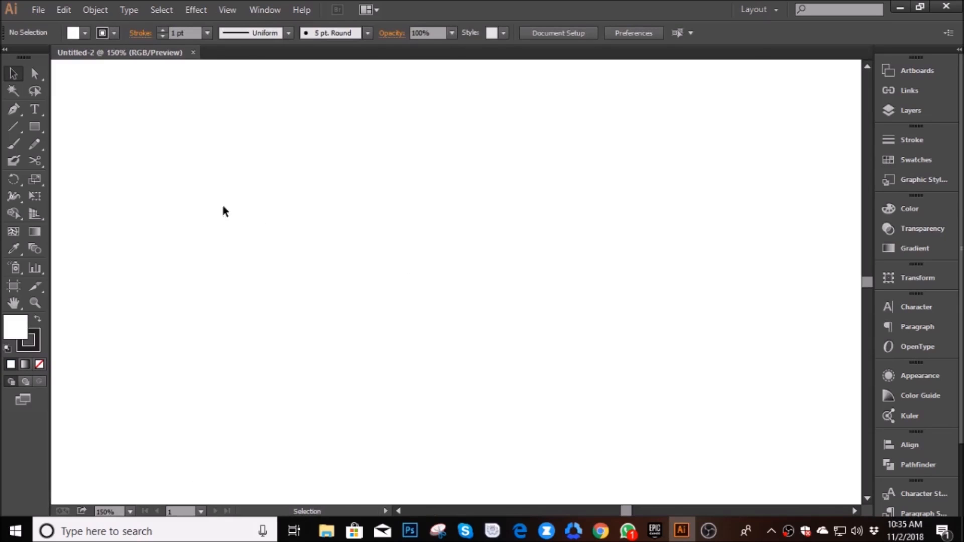
left_click(36, 131)
left_click(96, 176)
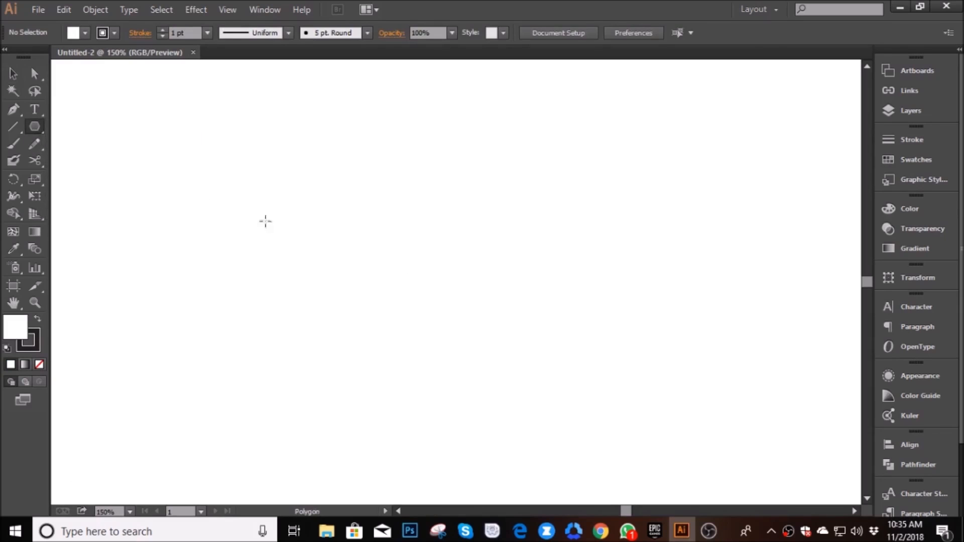
left_click(326, 261)
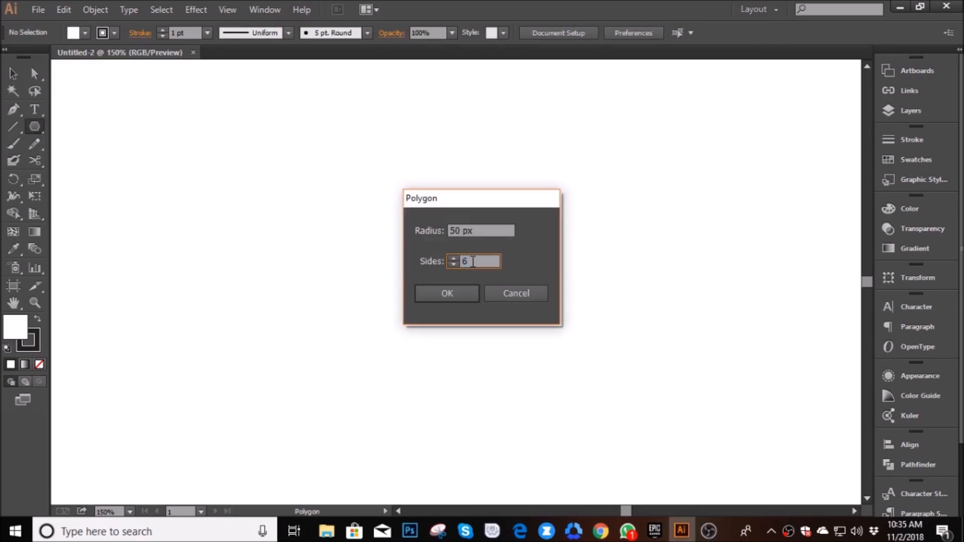
left_click(446, 294)
- Move the hexagon slightly down and to the right, and rotate it so one corner points straight up
left_click(13, 74)
left_click_drag(322, 268, 385, 301)
left_click(480, 296)
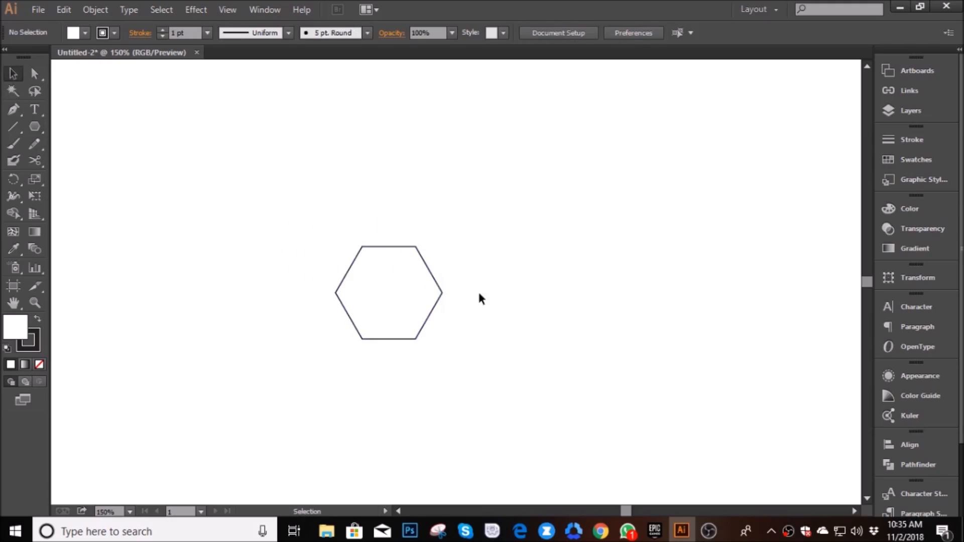
left_click(408, 273)
left_click_drag(450, 243, 473, 270)
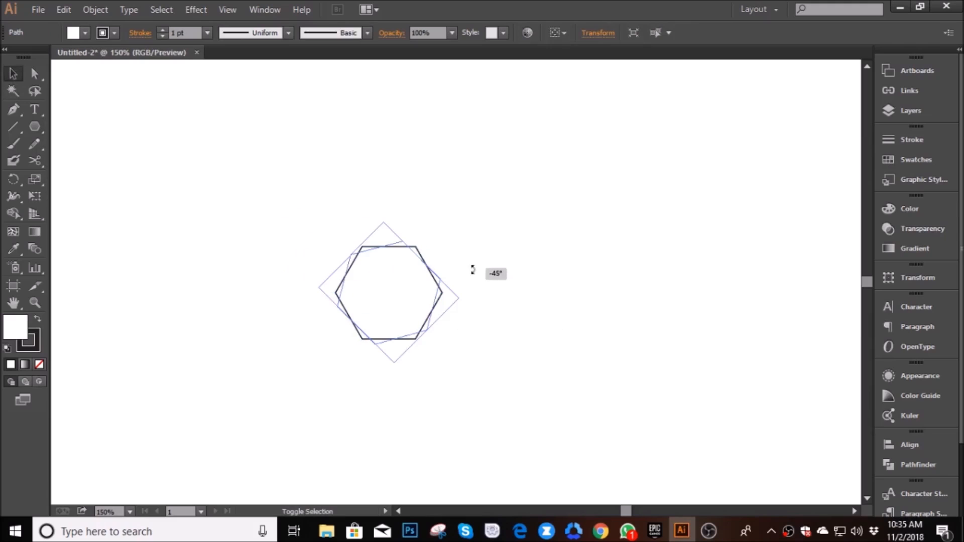
- Duplicate the hexagon sideways, snapping the shared edges together, to build a horizontal row of four
left_click_drag(470, 305, 530, 321)
left_click(489, 303)
left_click_drag(559, 370, 399, 284)
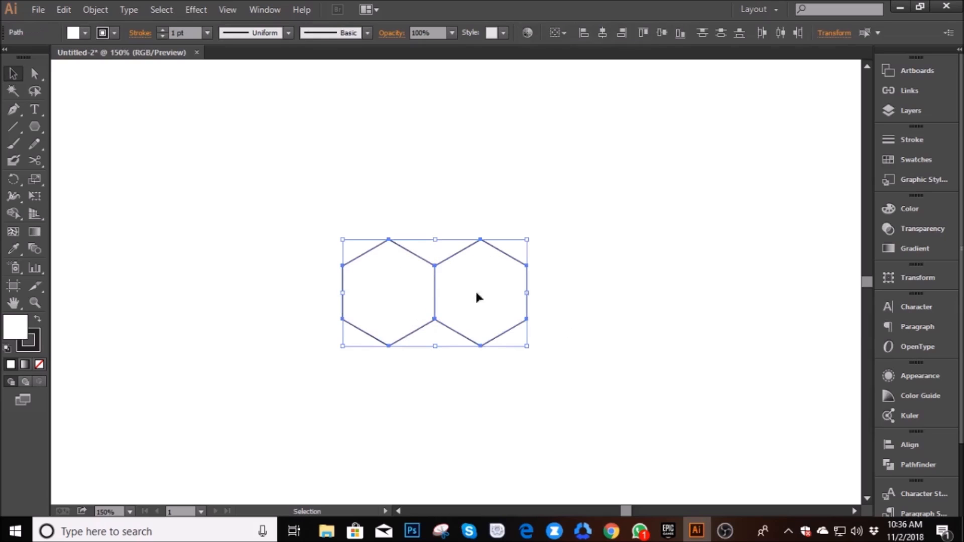
left_click_drag(530, 308, 715, 307)
left_click(659, 400)
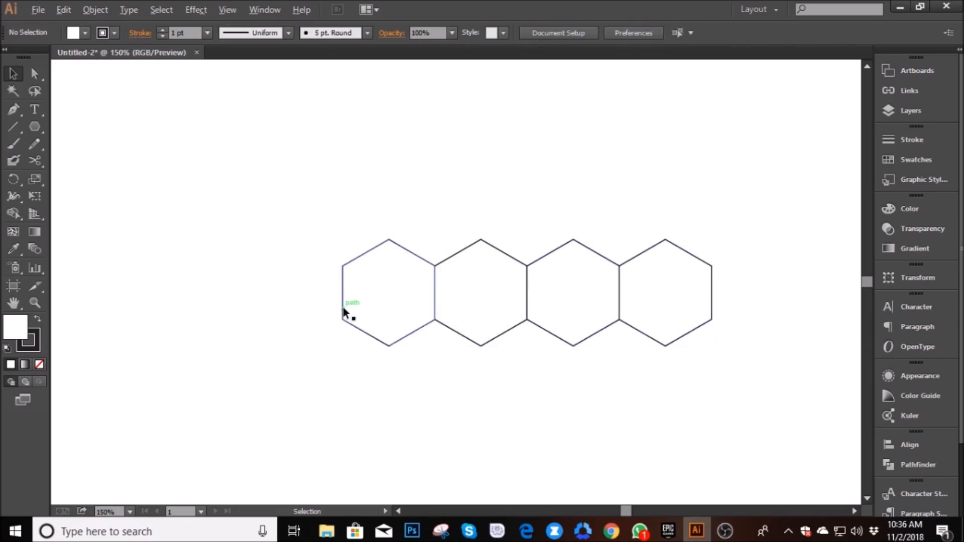
- Duplicate the row of four hexagons down and to the left, aligned so it interlocks with the first row
left_click_drag(766, 397, 297, 243)
left_click_drag(344, 307, 204, 387)
left_click(240, 248)
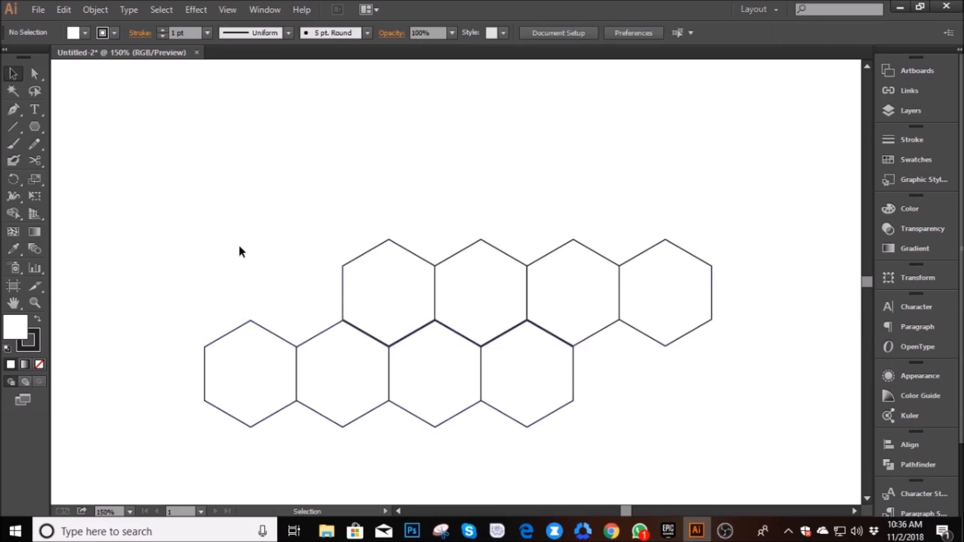
scroll(523, 359, "up", 5)
left_click_drag(415, 280, 416, 277)
scroll(459, 327, "down", 4)
left_click_drag(635, 406, 149, 358)
scroll(351, 321, "up", 3)
left_click_drag(368, 294, 368, 292)
scroll(555, 357, "down", 5)
- Duplicate both hexagon rows and fit the copy above the originals to form four interlocking rows
left_click_drag(703, 423, 328, 204)
left_click_drag(450, 310, 517, 196, "alt")
left_click(666, 400)
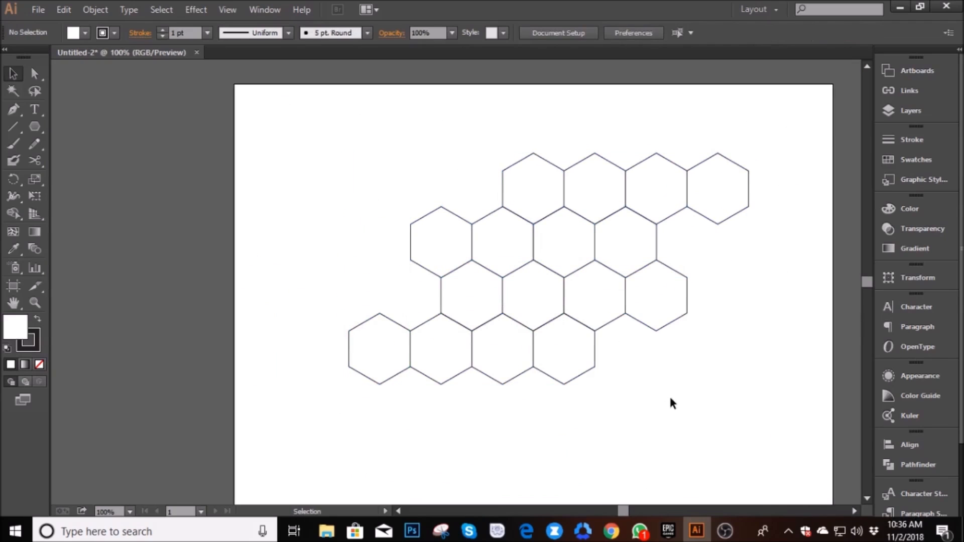
- Duplicate hexagons to the right to extend the bottom row by four and the row above it by two
left_click_drag(643, 425, 276, 334)
left_click_drag(507, 363, 738, 347, "alt")
left_click(654, 429)
left_click_drag(739, 348, 719, 313, "alt")
left_click(730, 445)
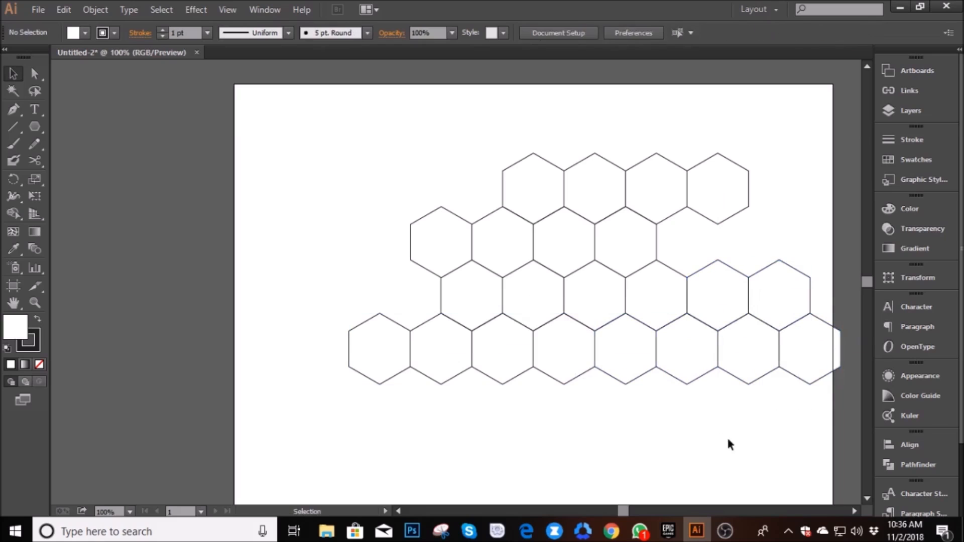
- Extend the second row with two duplicated hexagons and add two more interlocking rows below the grid
left_click_drag(797, 260, 697, 252)
left_click_drag(780, 440, 430, 412)
left_click(796, 409)
- Move the honeycomb up and to the left as one group, and delete the leftover hexagon beneath it
left_click_drag(819, 494, 427, 157)
left_click_drag(549, 301, 460, 274)
right_click(459, 271)
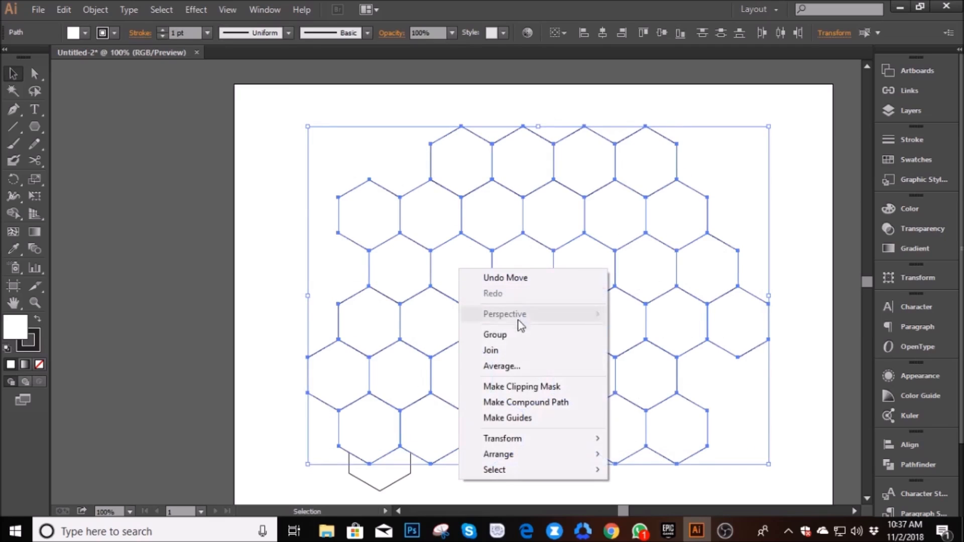
left_click(512, 337)
left_click(392, 473)
key("Delete")
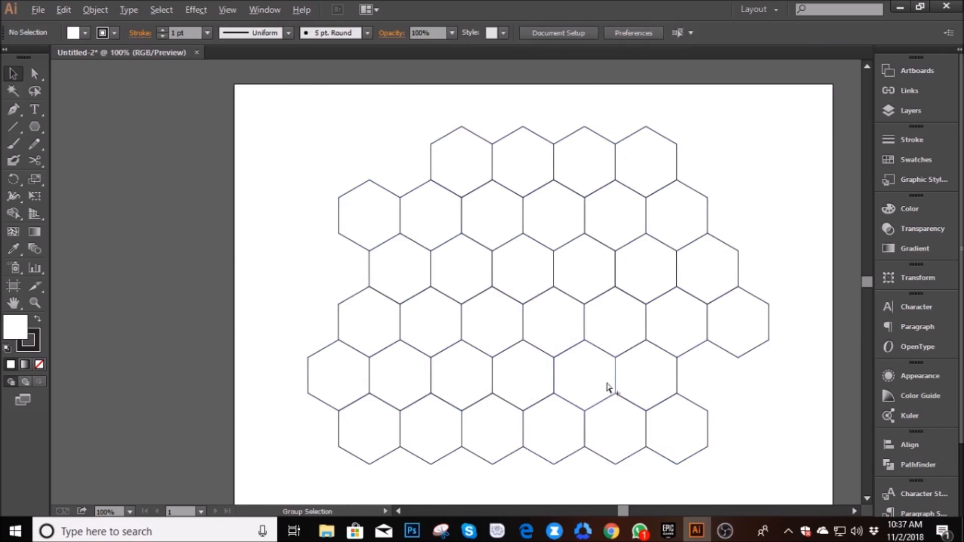
- Lock the grouped hexagon grid so it can serve as a fixed drawing guide
scroll(606, 386, "up", 1)
left_click(711, 414)
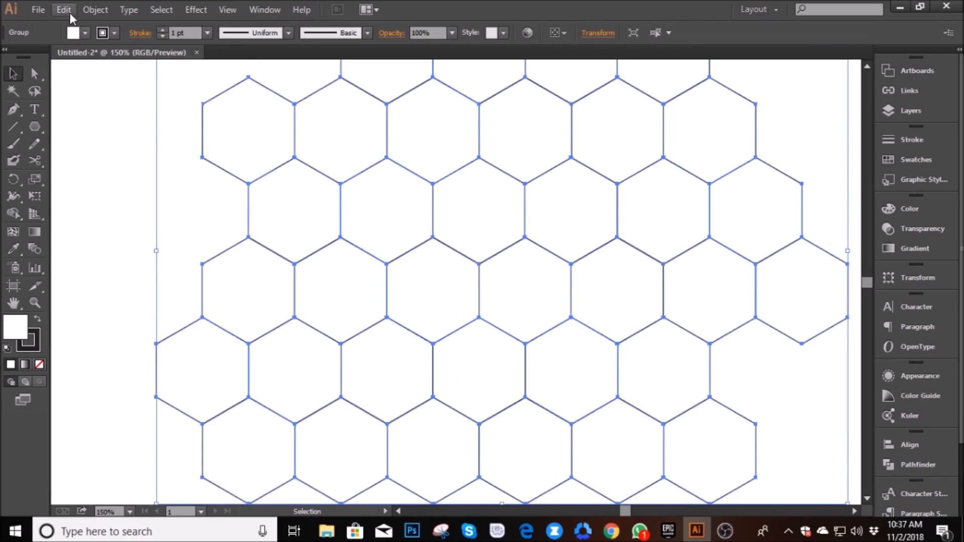
left_click(96, 9)
mouse_move(258, 95)
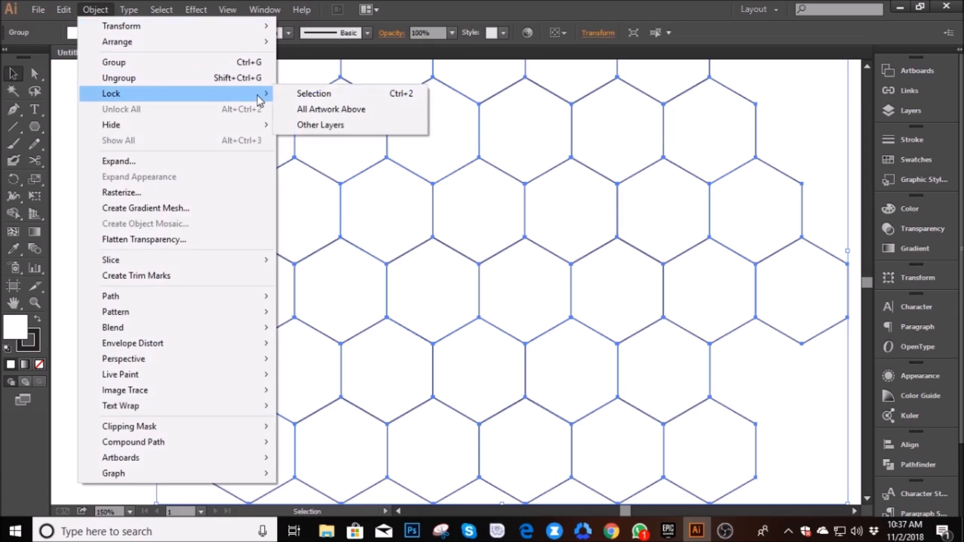
left_click(295, 93)
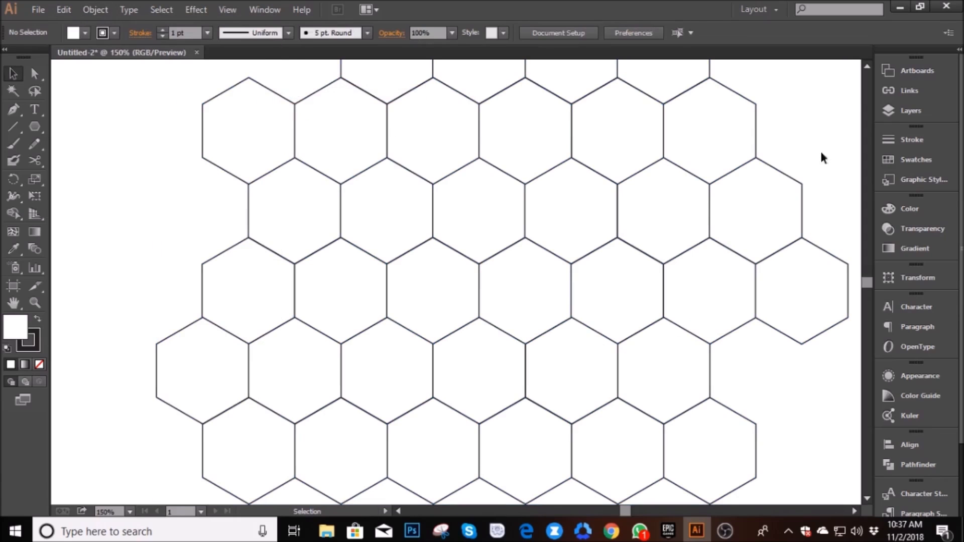
- Add a new layer above the layer that holds the hexagon grid
left_click(900, 109)
left_click(831, 190)
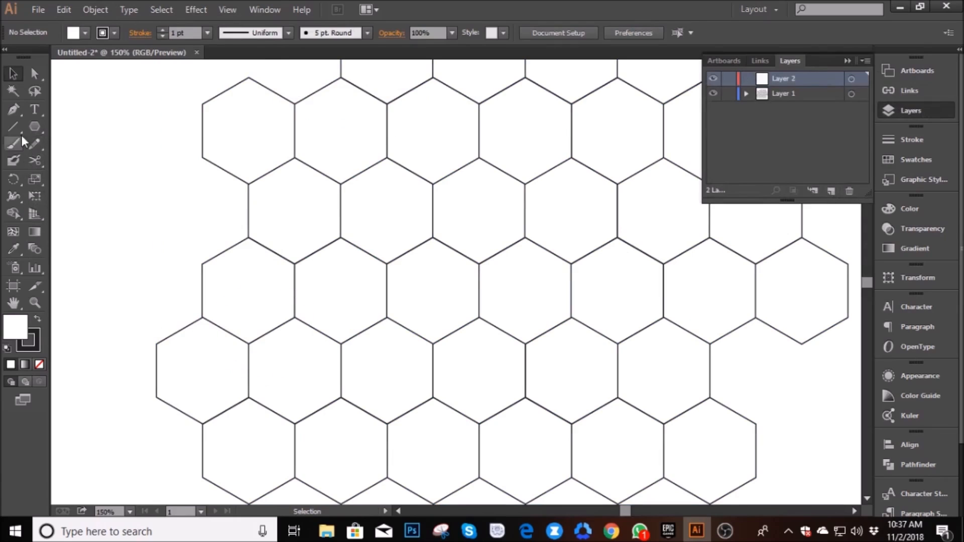
left_click(848, 61)
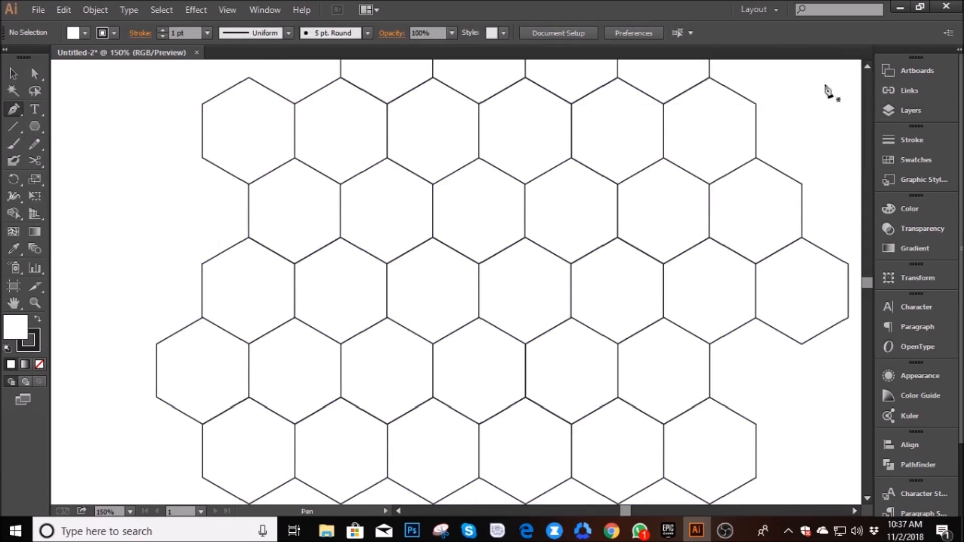
- Draw a closed rhombus with the Pen tool over the upper part of a central hexagon, using its center as the lowest corner
scroll(523, 318, "up", 2)
scroll(518, 316, "up", 2)
left_click_drag(498, 322, 515, 339)
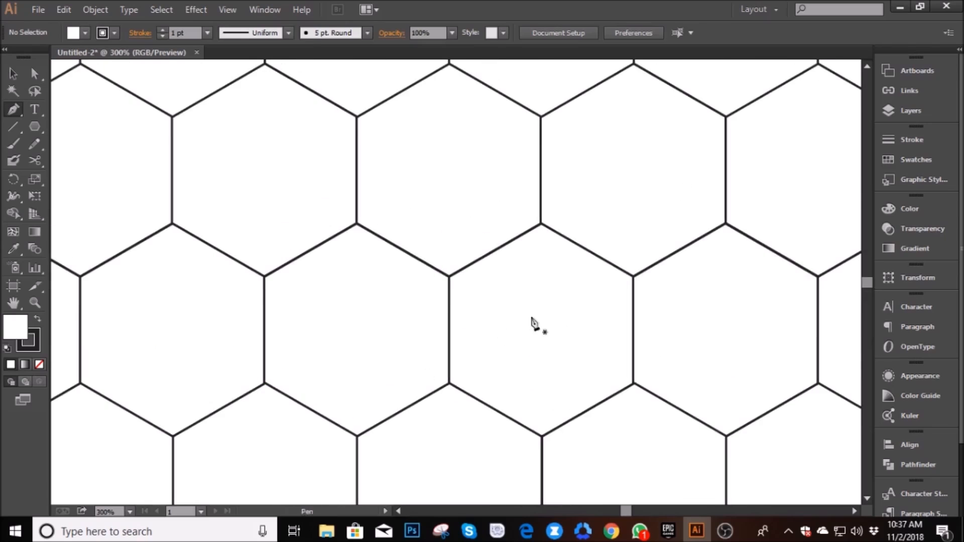
left_click(542, 224)
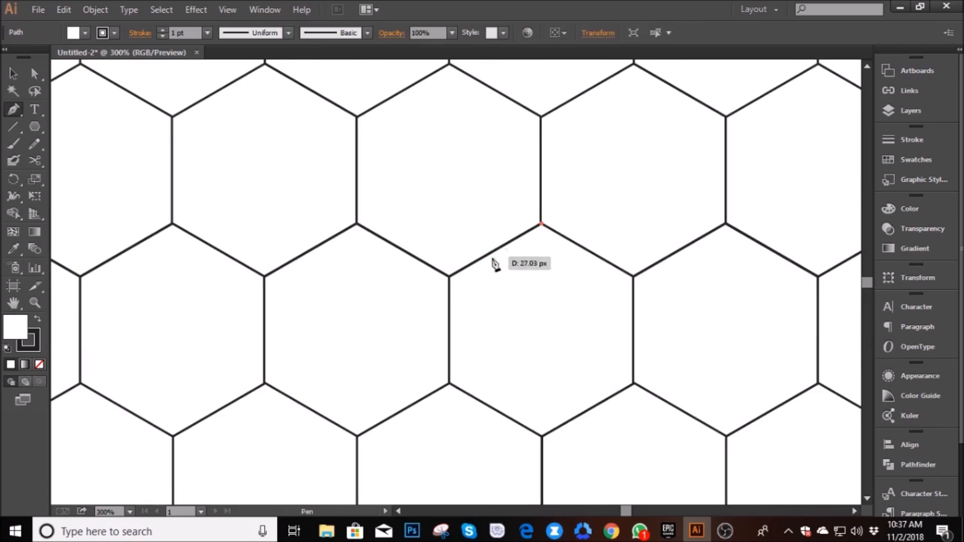
left_click(449, 276)
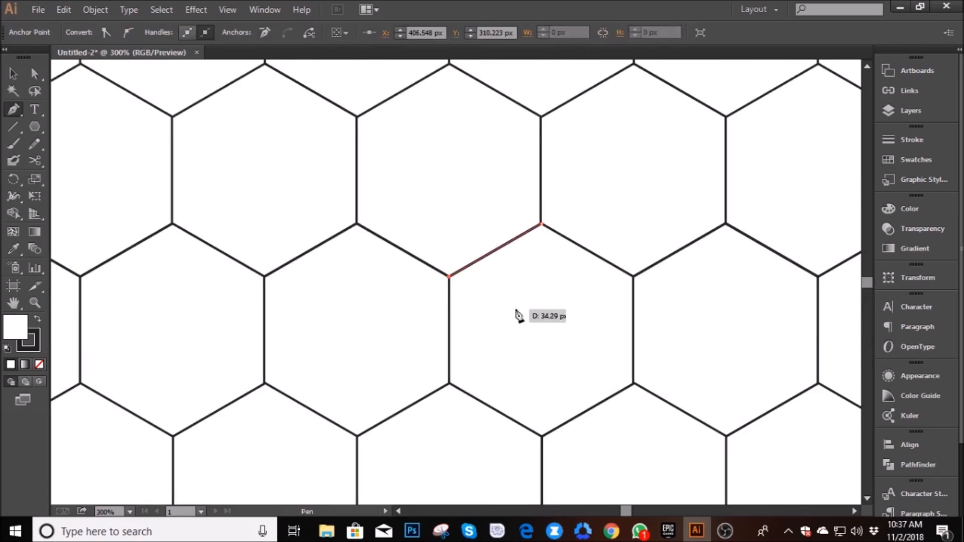
left_click(541, 329)
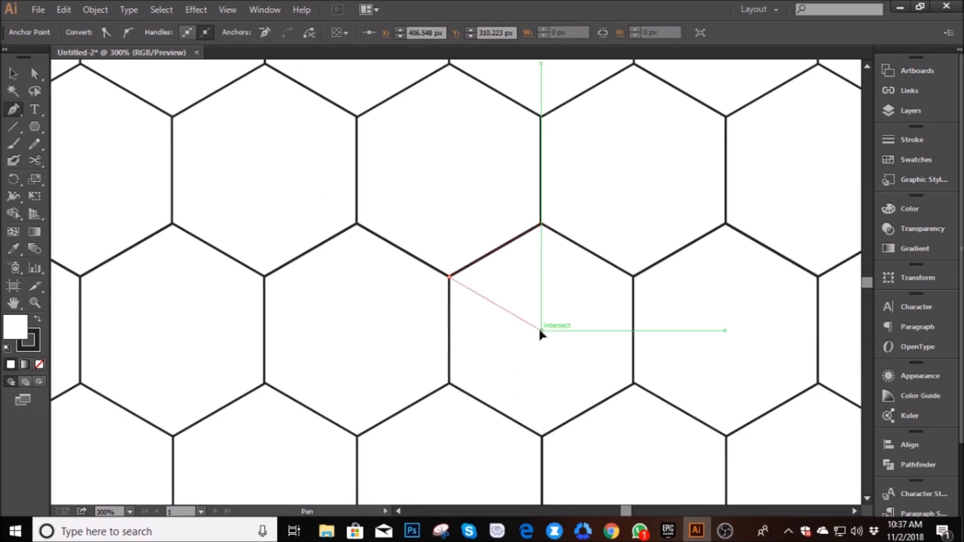
left_click(633, 277)
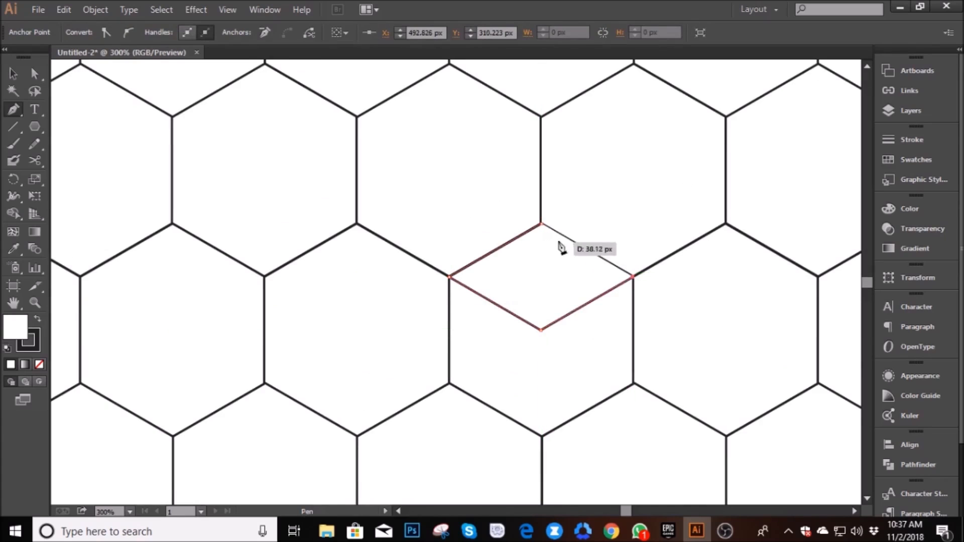
left_click(542, 225)
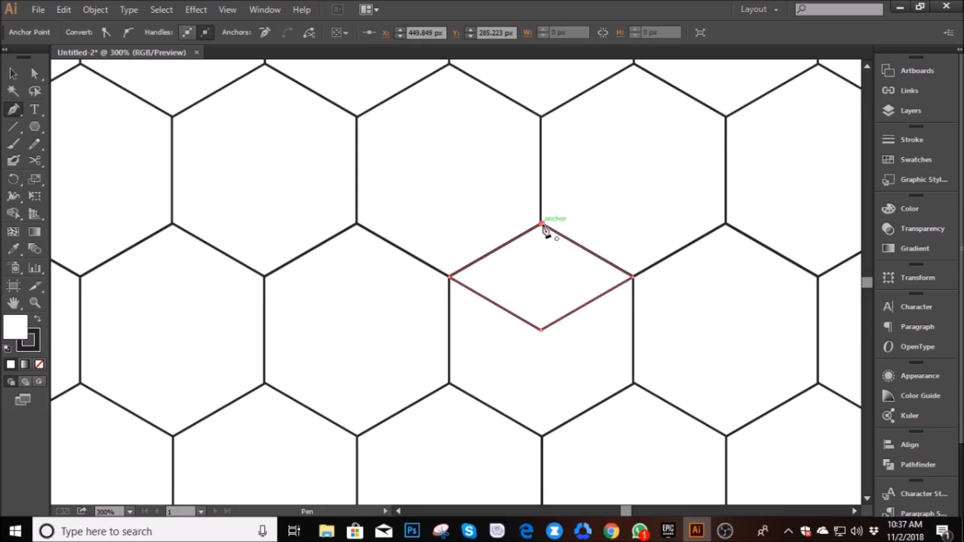
left_click(14, 75)
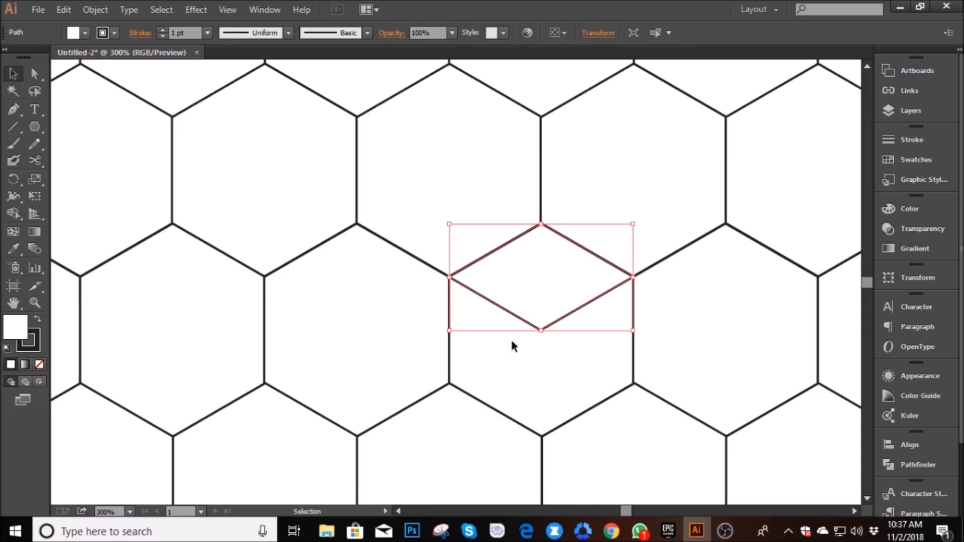
left_click(497, 363)
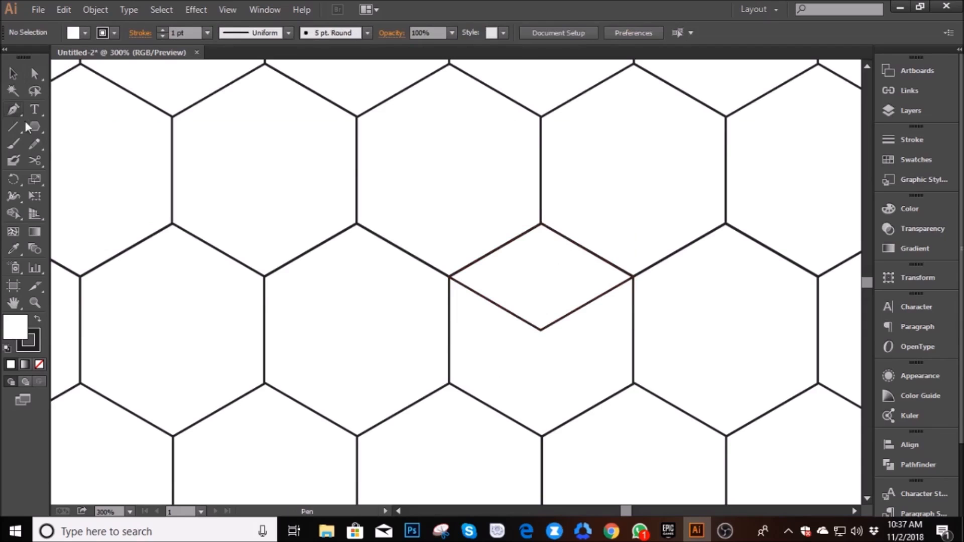
- Draw the cube's left face as a closed path from the rhombus's left corner along the hexagon's edges to its center
left_click(449, 276)
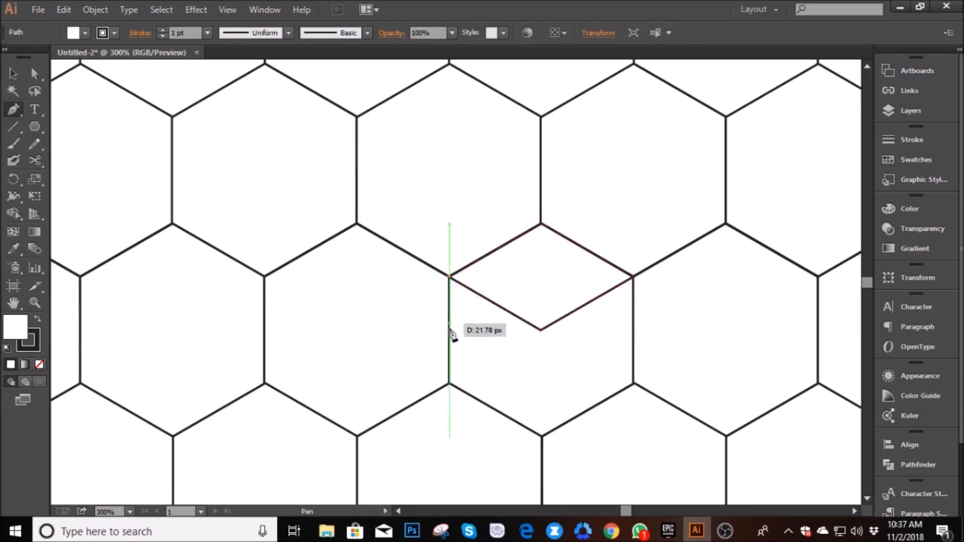
left_click(450, 385)
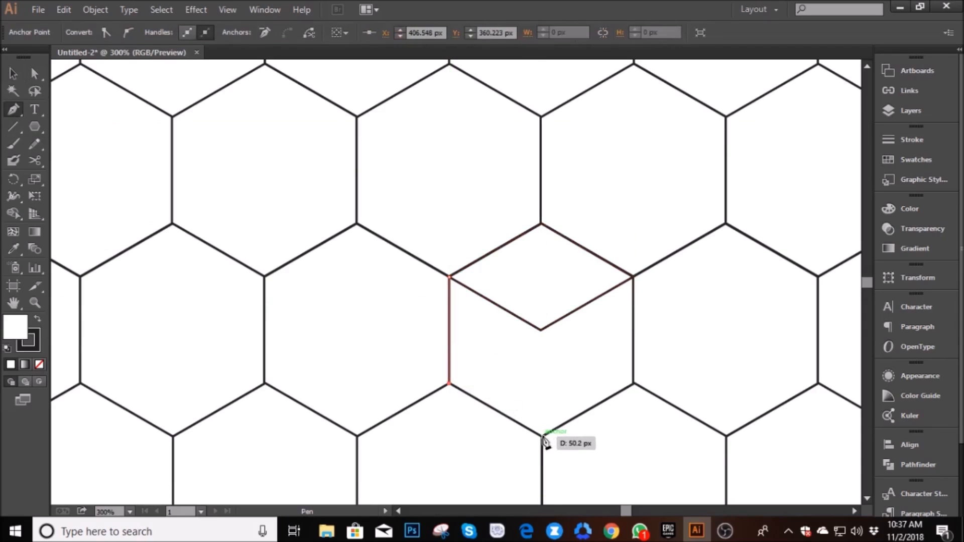
left_click(542, 437)
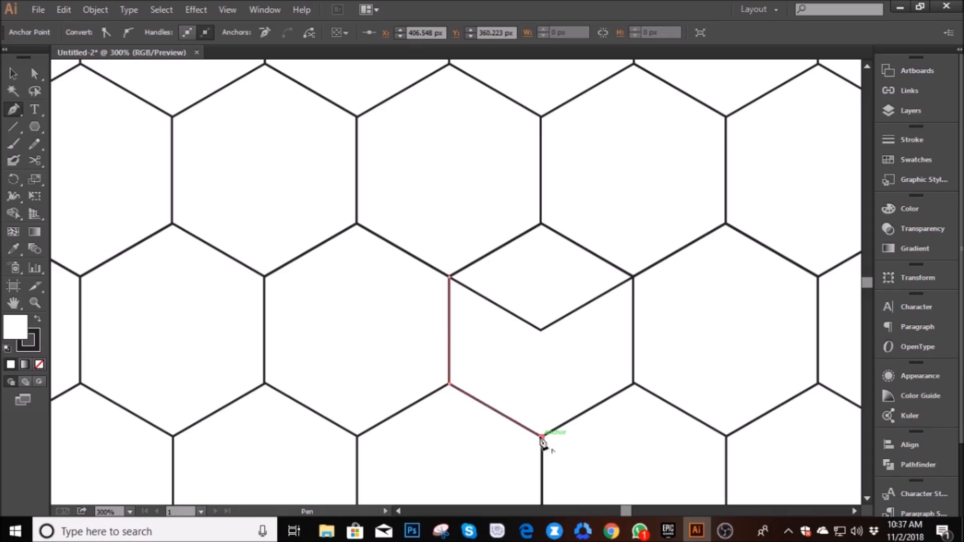
left_click(542, 331)
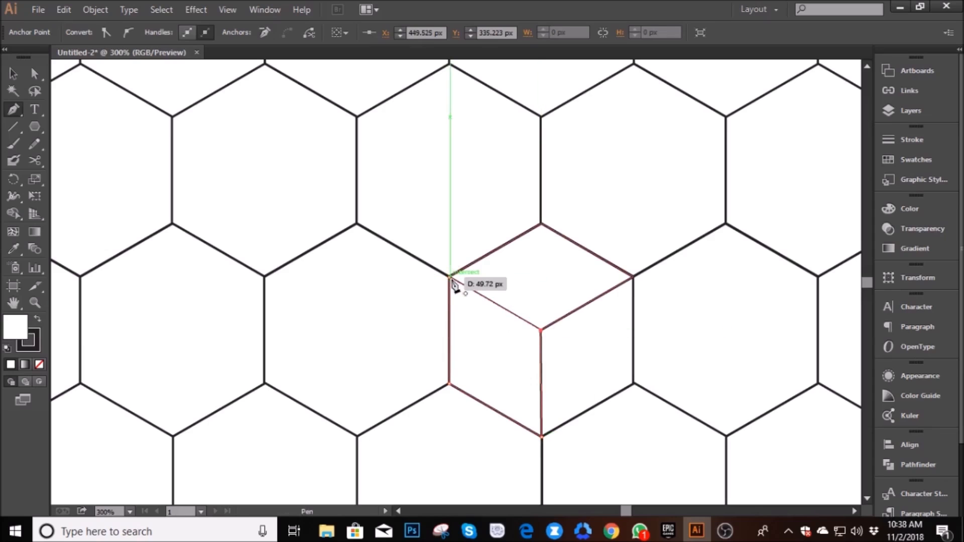
left_click(450, 278)
left_click(15, 75)
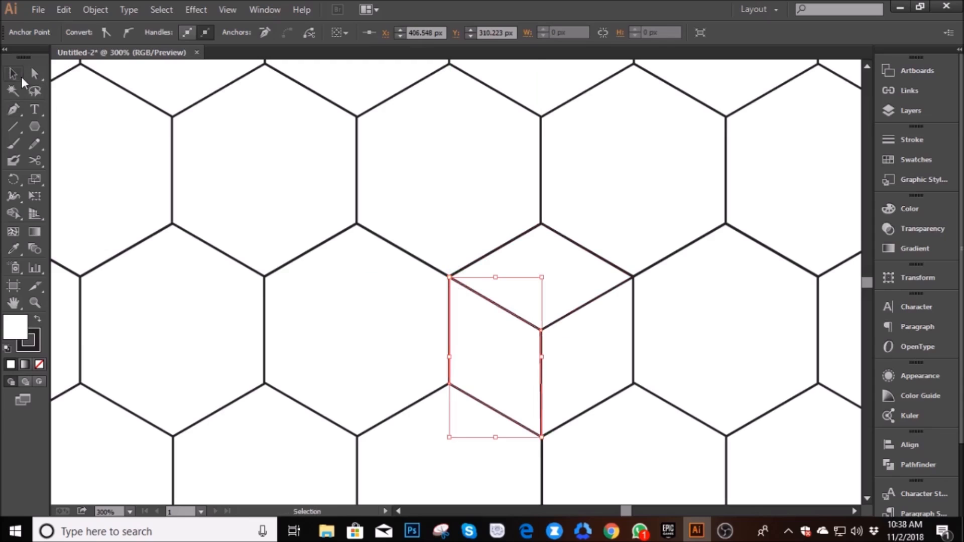
left_click(562, 291)
left_click(482, 346)
left_click(406, 327)
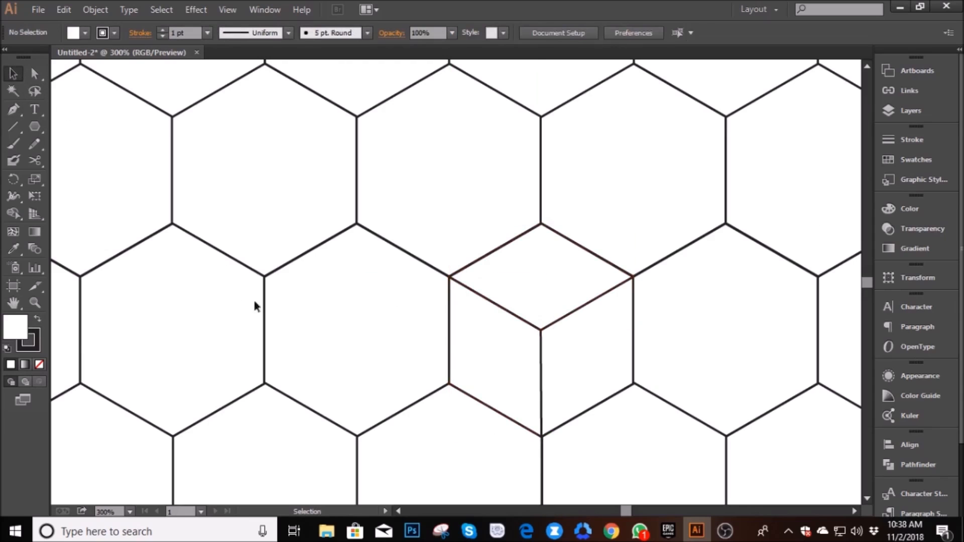
- Draw the cube's right face as a closed Pen path from the hexagon's center along its right-hand edges
left_click(15, 115)
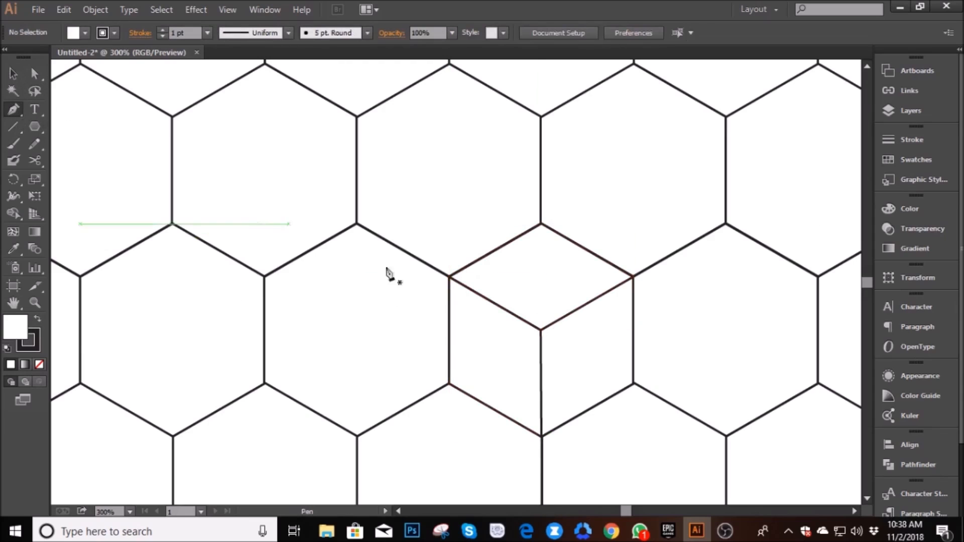
left_click(541, 331)
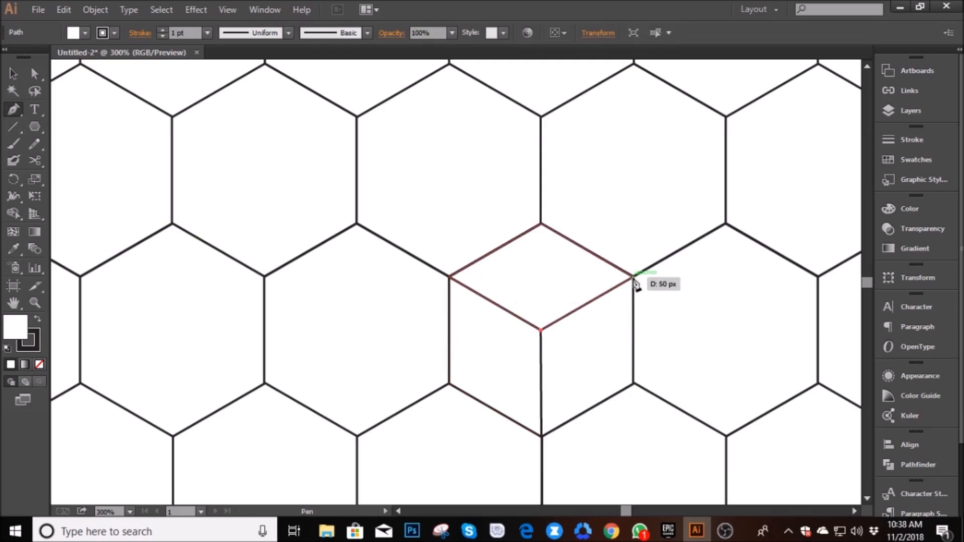
left_click(633, 277)
left_click(634, 384)
left_click(541, 436)
left_click(541, 331)
left_click(13, 75)
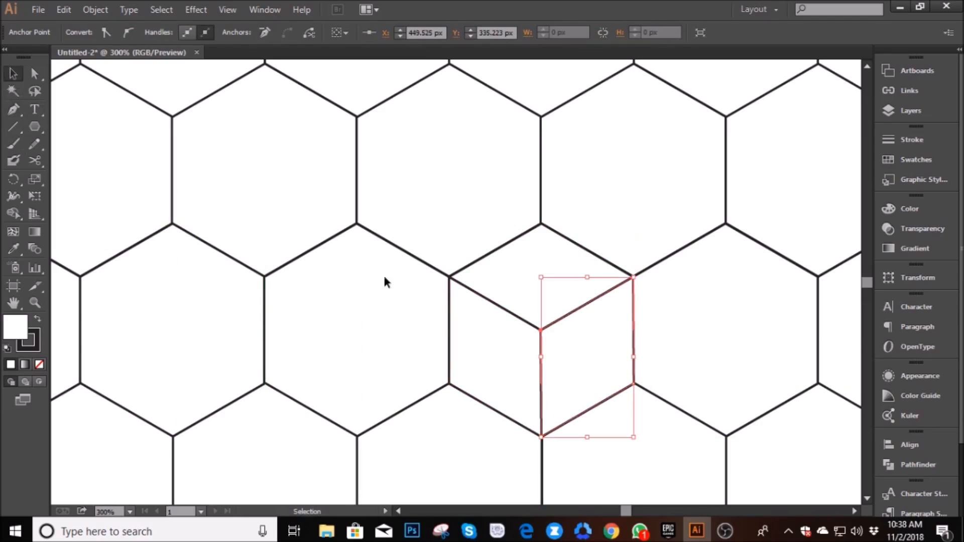
- Swap the fill and stroke colors of the cube's top rhombus and remove its outline
left_click(516, 278)
left_click(373, 319)
left_click(563, 351)
left_click(533, 248)
left_click(430, 292)
left_click(504, 277)
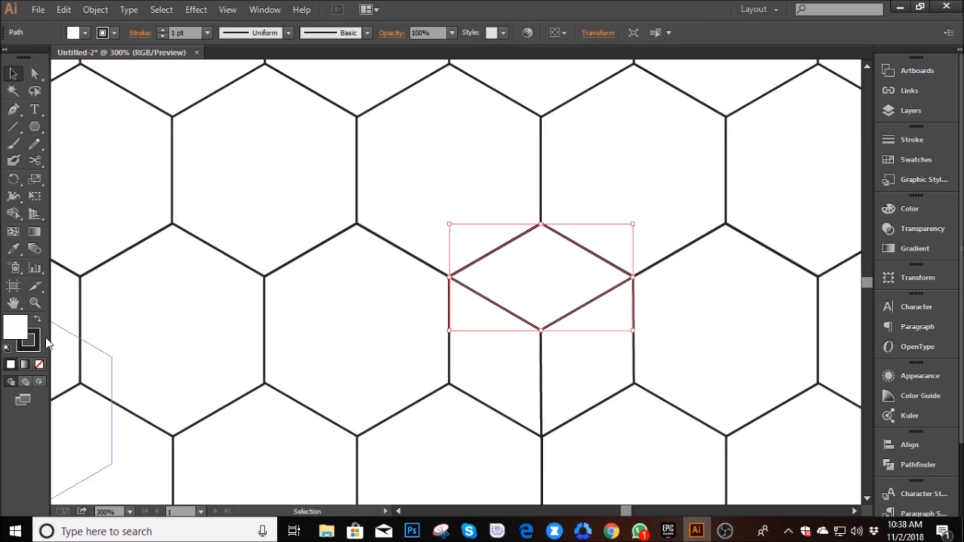
left_click(37, 321)
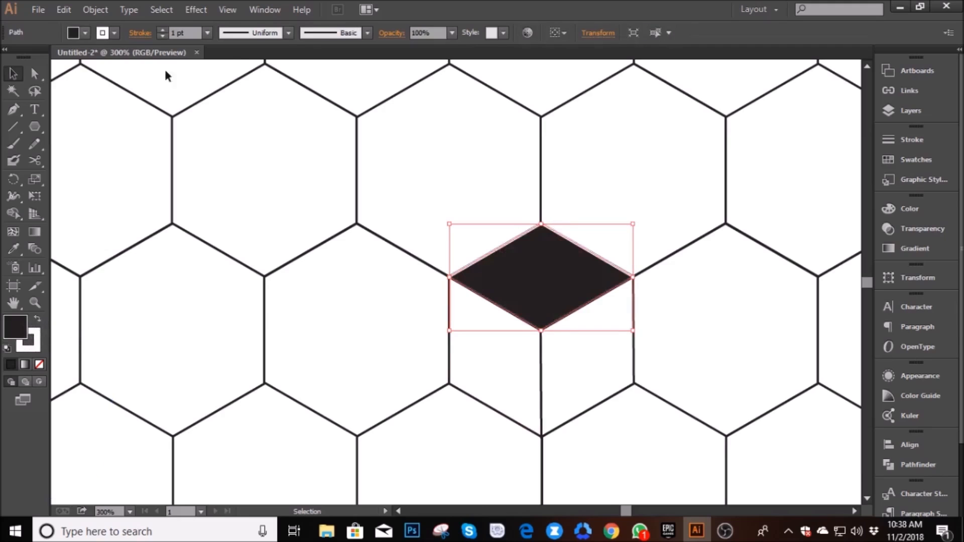
left_click(162, 37)
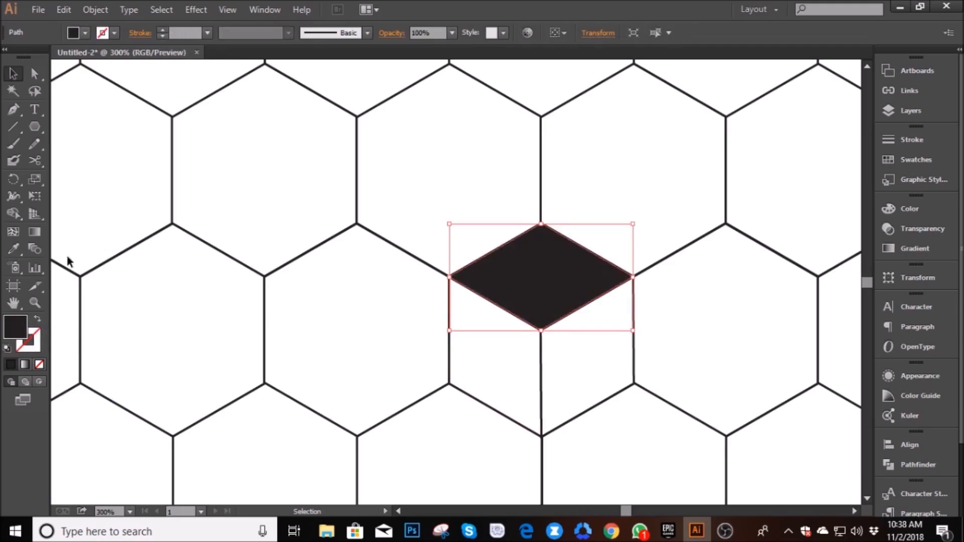
- Change the fill of the cube's top face to a bright, saturated blue
double_click(20, 323)
left_click(501, 309)
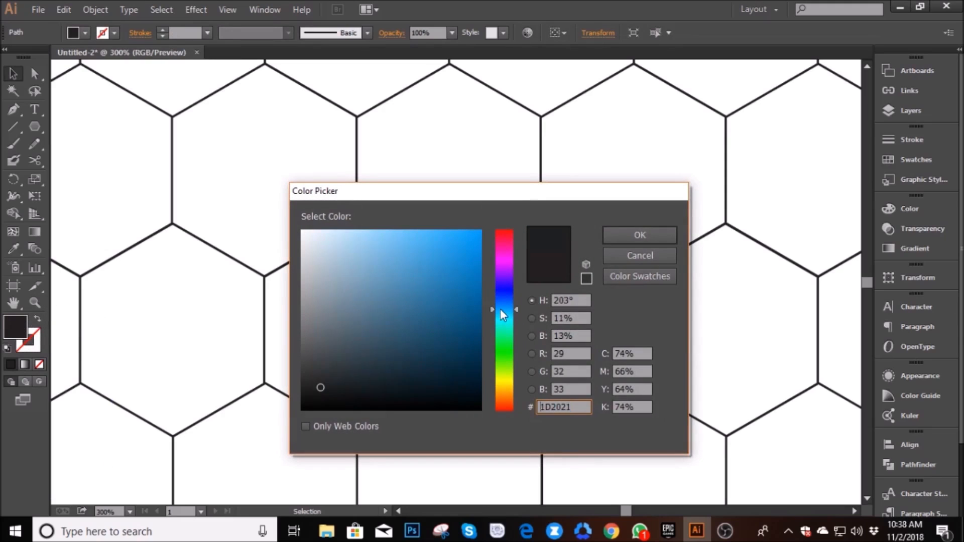
mouse_move(453, 266)
left_mouse_down()
mouse_move(499, 200)
mouse_move(319, 390)
left_mouse_up()
left_click(480, 255)
left_click(640, 235)
- Fill the cube's right face with a bright pinkish red and remove its outline
left_click(574, 372)
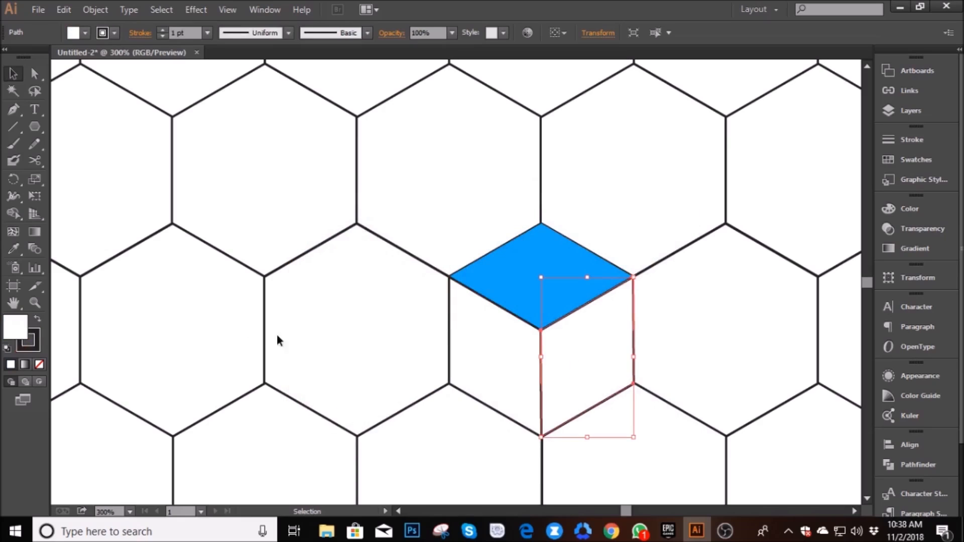
key("shift+x")
double_click(22, 326)
left_click(444, 270)
left_click_drag(457, 256, 535, 236)
left_click(626, 236)
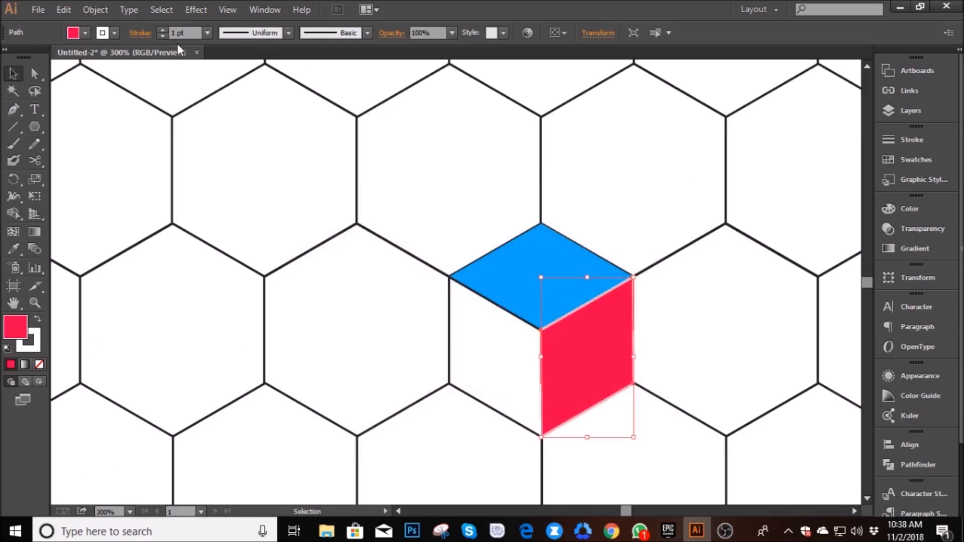
left_click(379, 336)
- Fill the cube's left face with a medium gray and remove its outline
left_click(485, 343)
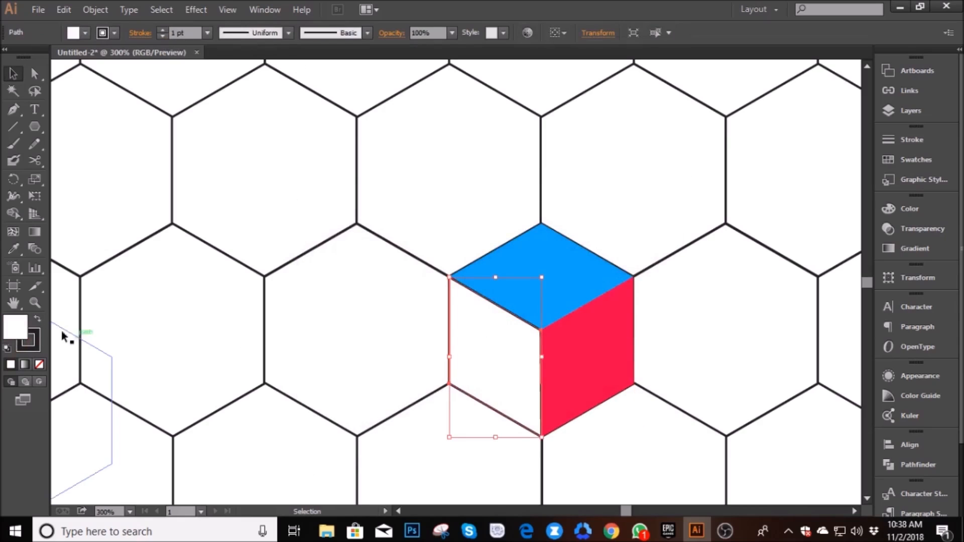
left_click(38, 320)
double_click(15, 327)
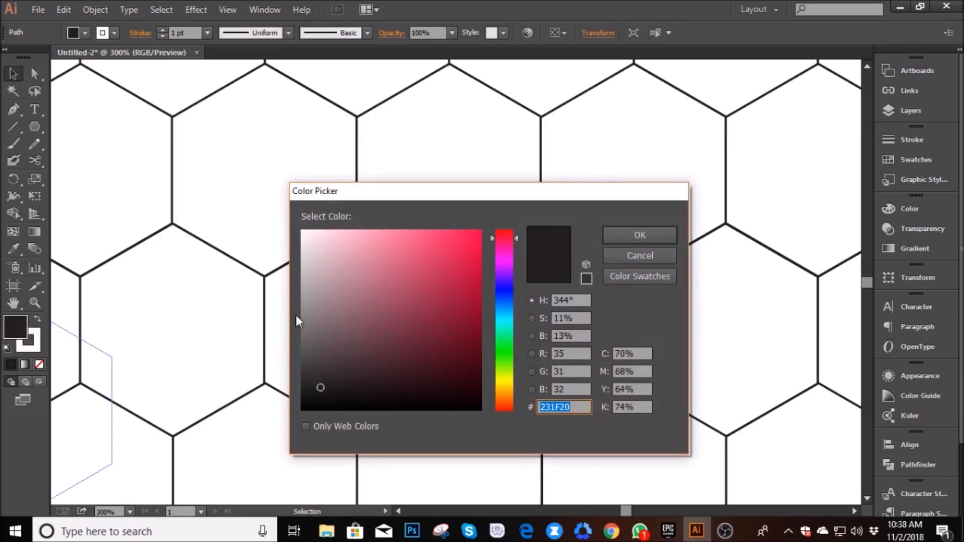
left_click_drag(302, 318, 290, 318)
left_click(618, 236)
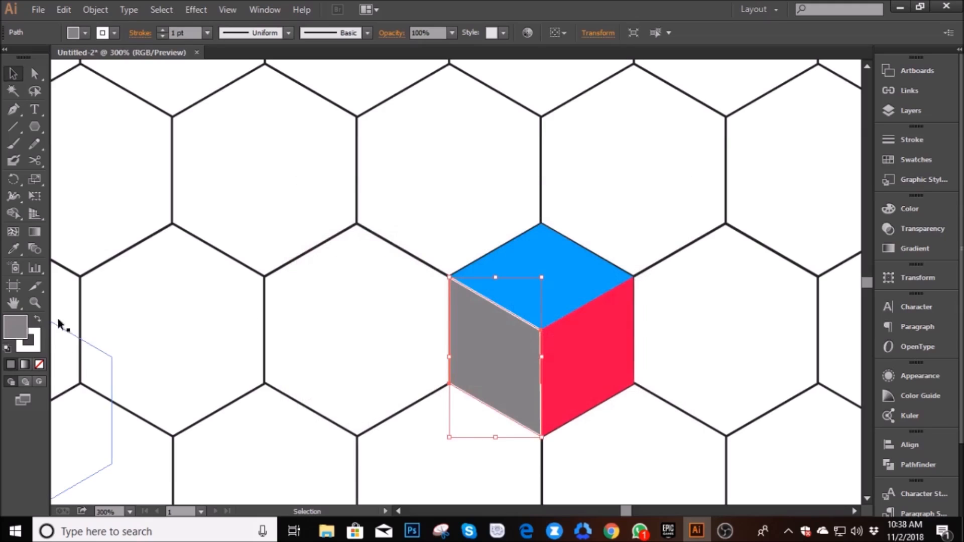
left_click(163, 37)
left_click(341, 325)
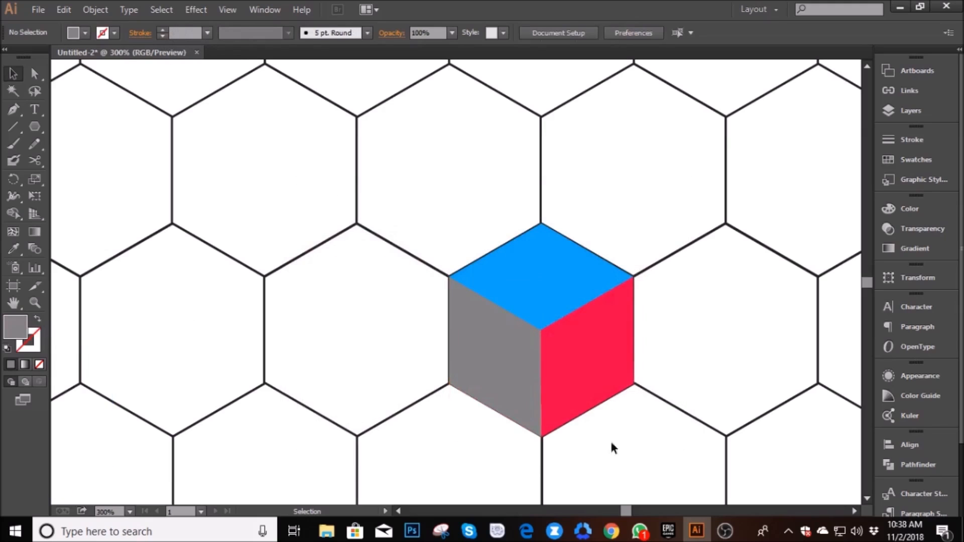
- Select all three cube faces and place a copy of the cube in a hexagon two rows up and to the right
scroll(646, 391, "right", 1)
scroll(647, 394, "down", 2)
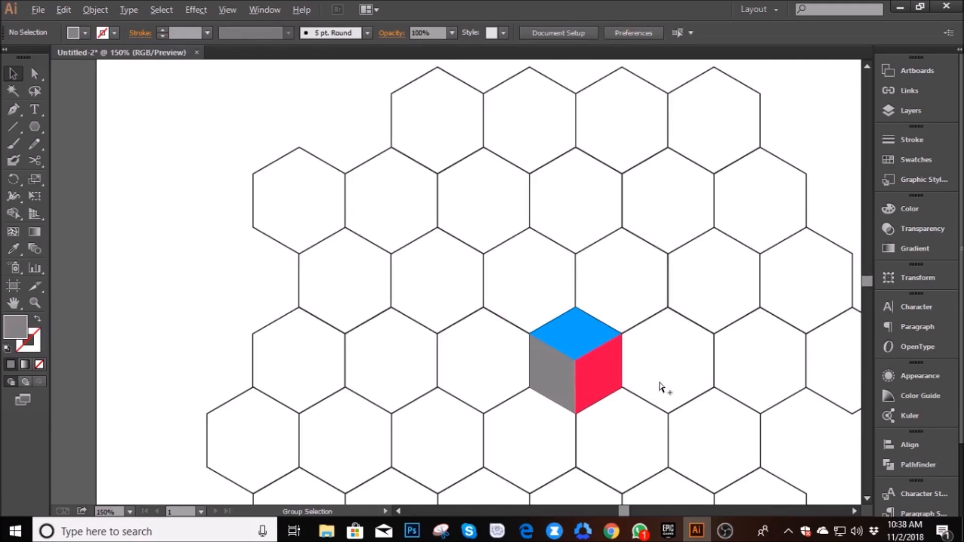
scroll(660, 385, "up", 2)
left_click_drag(462, 304, 527, 251)
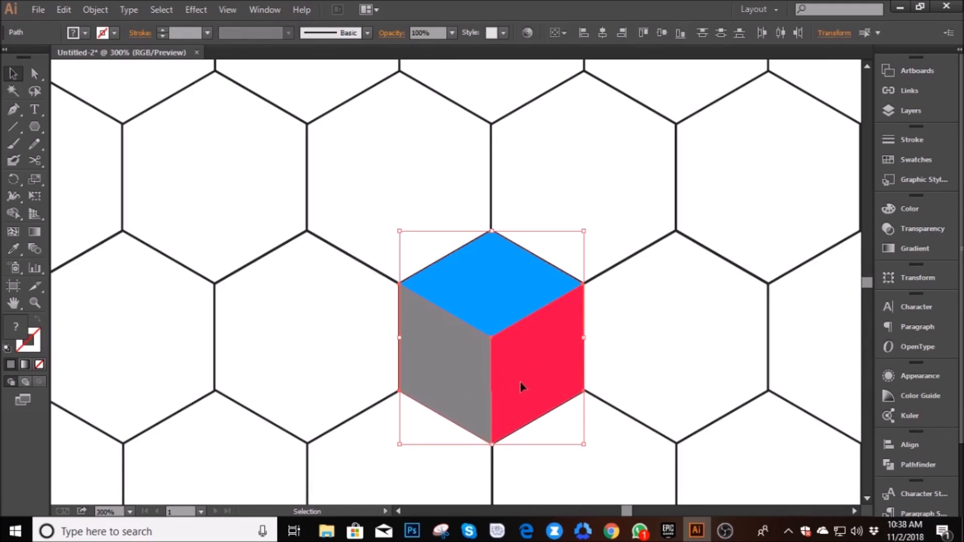
scroll(526, 369, "down", 2)
left_click_drag(542, 366, 631, 205)
left_click(616, 333)
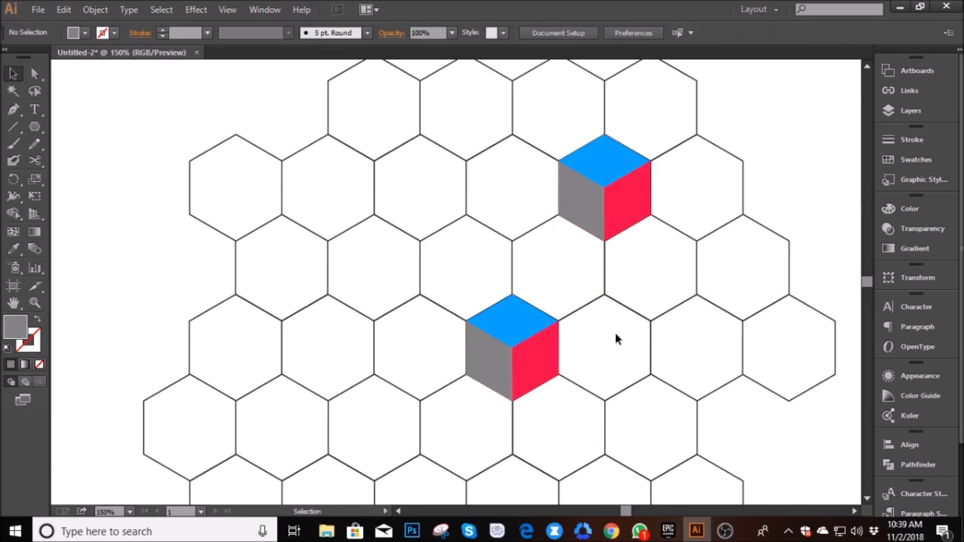
scroll(616, 333, "up", 2)
scroll(472, 382, "down", 1)
scroll(475, 394, "up", 1)
scroll(443, 387, "down", 1)
left_click_drag(449, 379, 402, 402)
key("ctrl+z")
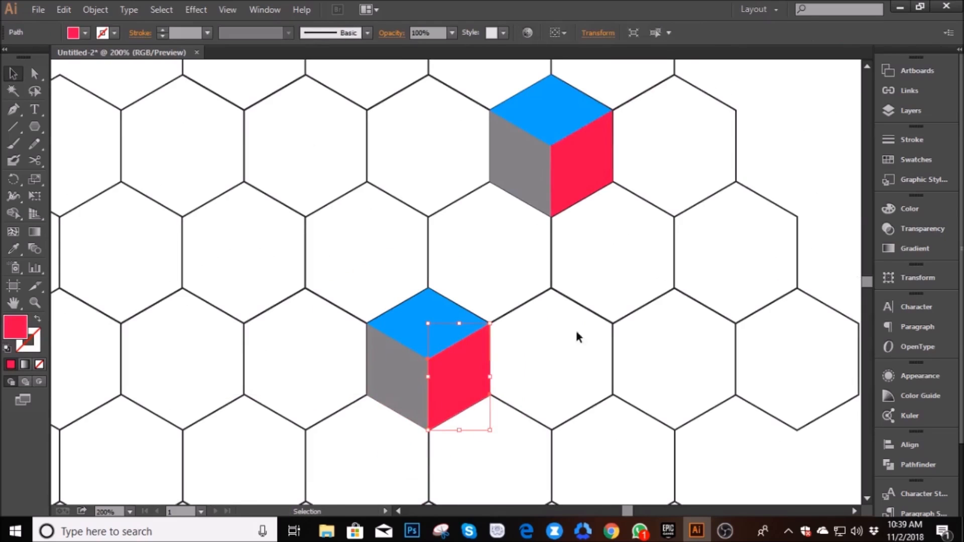
- Group the three faces of the upper copied cube into one object
left_click(583, 291)
left_click_drag(645, 221, 492, 83)
right_click(530, 116)
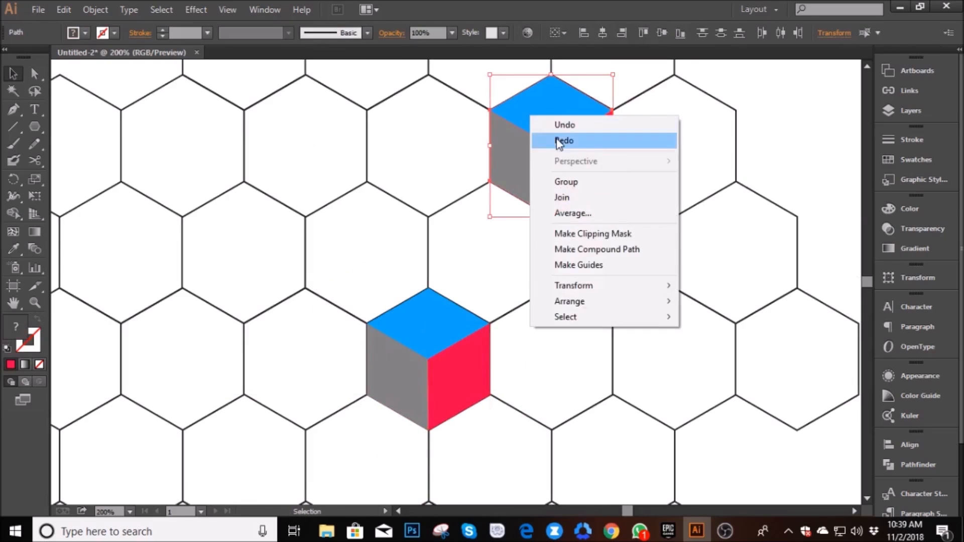
left_click(565, 182)
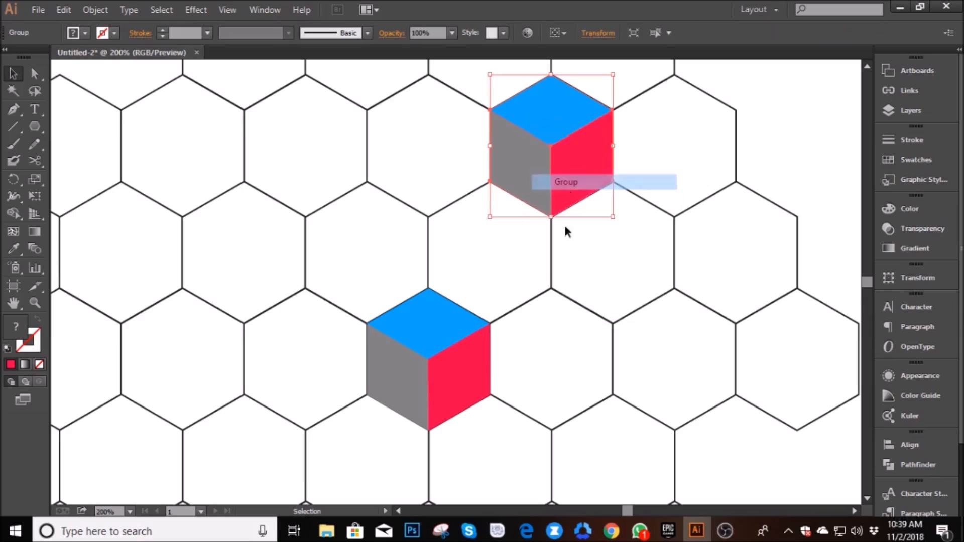
key("ctrl+shift+a")
- Copy the grouped cube so it adjoins the lower cube diagonally behind on the upper right, and send it to the back
left_click_drag(571, 179, 519, 349)
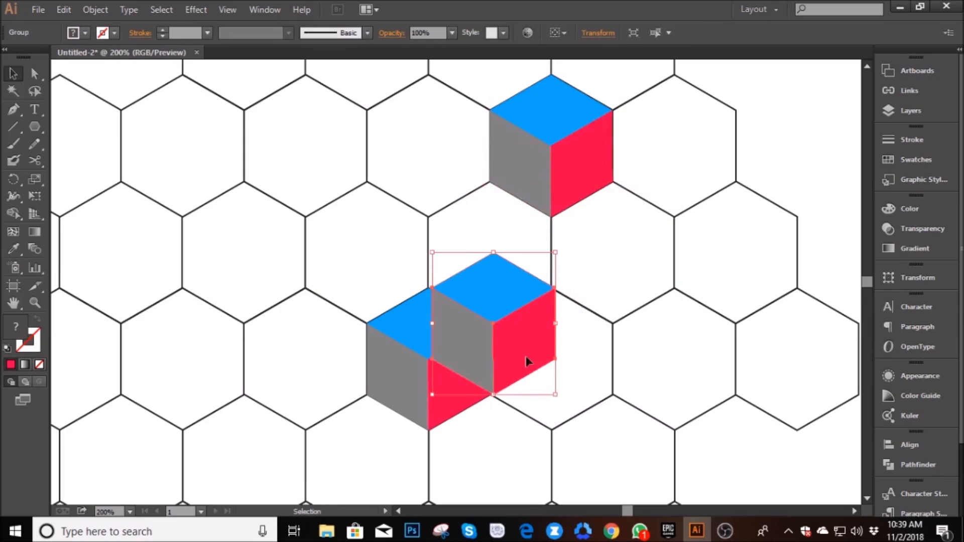
right_click(527, 362)
mouse_move(633, 474)
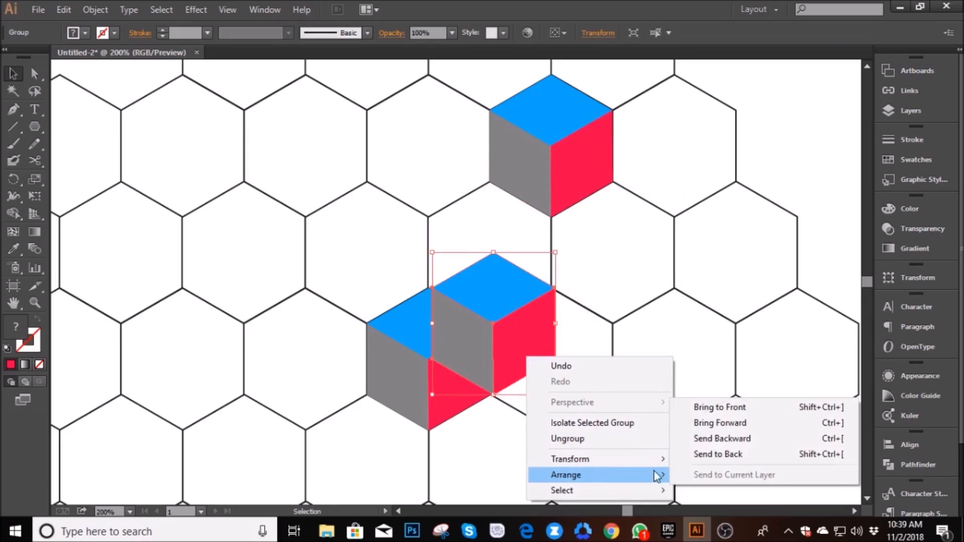
left_click(698, 454)
left_click(606, 401)
- Copy the grouped cube to the lower-left end of the row, overlapping the original cube, and bring it to the front
scroll(566, 384, "up", 1)
left_click_drag(516, 367, 308, 434)
left_click(541, 377)
right_click(352, 431)
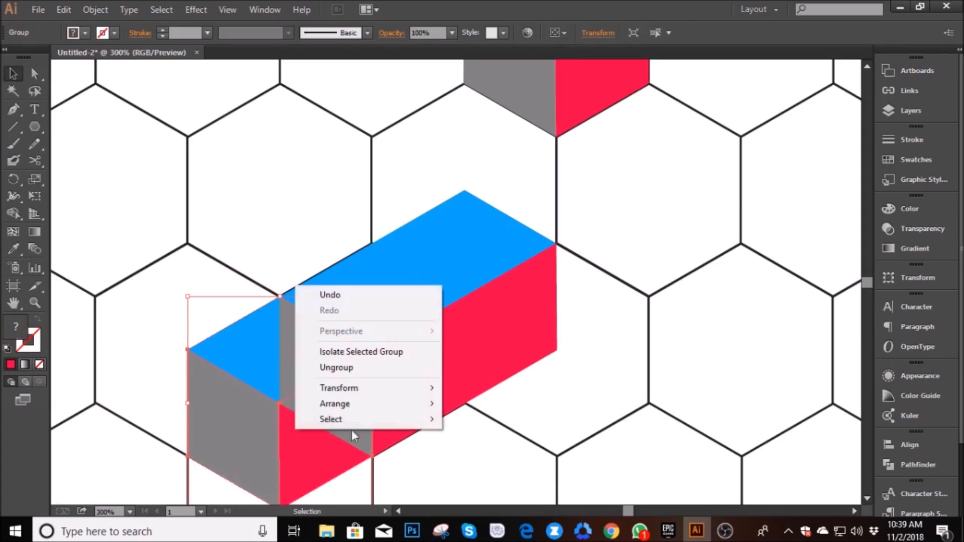
mouse_move(376, 404)
left_click(482, 403)
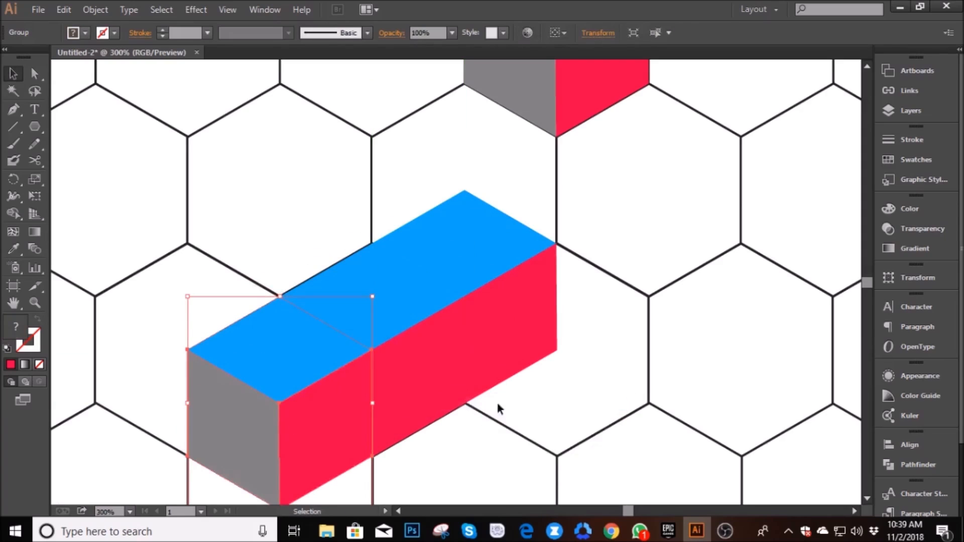
left_click(499, 404)
- Copy the front cube straight up, to the upper left of the center cube, and send the copy to the back
left_click_drag(300, 407, 306, 313)
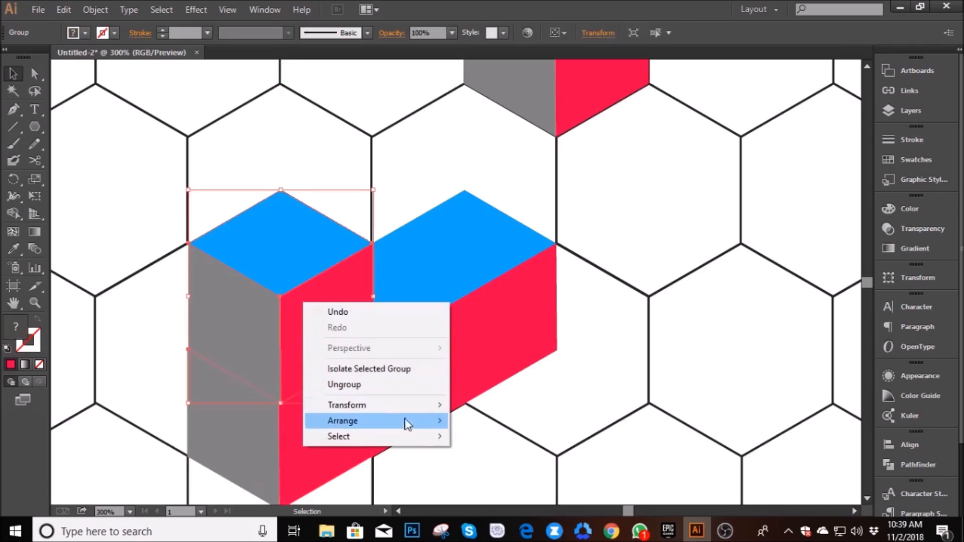
mouse_move(411, 422)
left_click(517, 466)
left_click(464, 434)
- Copy the upper-left cube to the lower right of the center cube, completing a cross of five cubes, and bring it to the front
left_click_drag(281, 252, 466, 363)
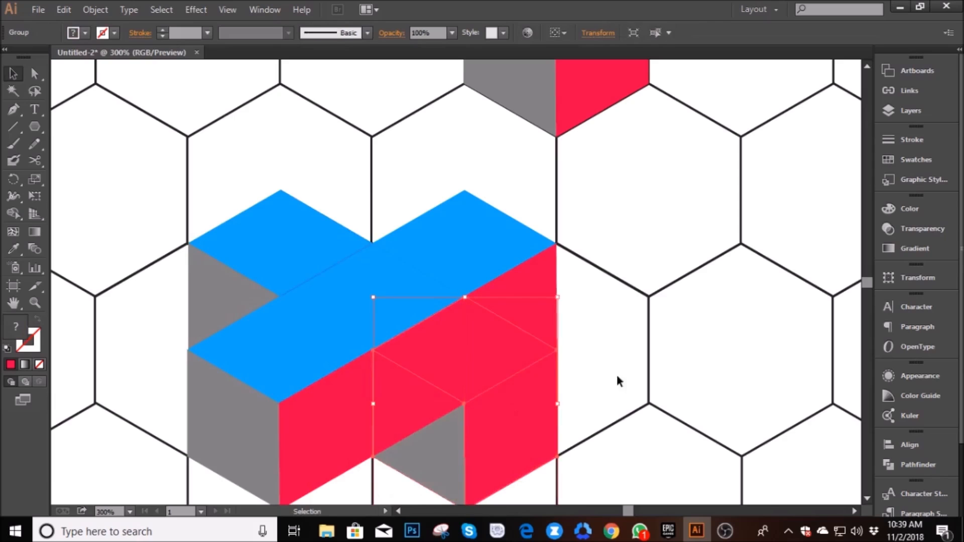
right_click(485, 431)
mouse_move(621, 408)
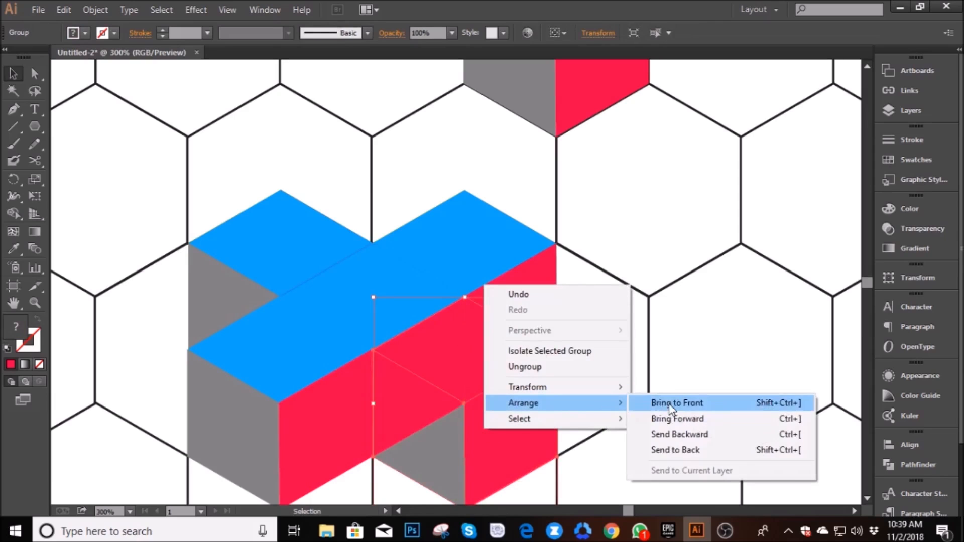
left_click(676, 449)
left_click(684, 398)
scroll(469, 399, "up", 3)
left_click_drag(373, 325, 374, 297)
scroll(374, 301, "down", 3)
left_click(565, 458)
key("space")
left_click_drag(321, 424, 396, 457)
left_click(324, 332)
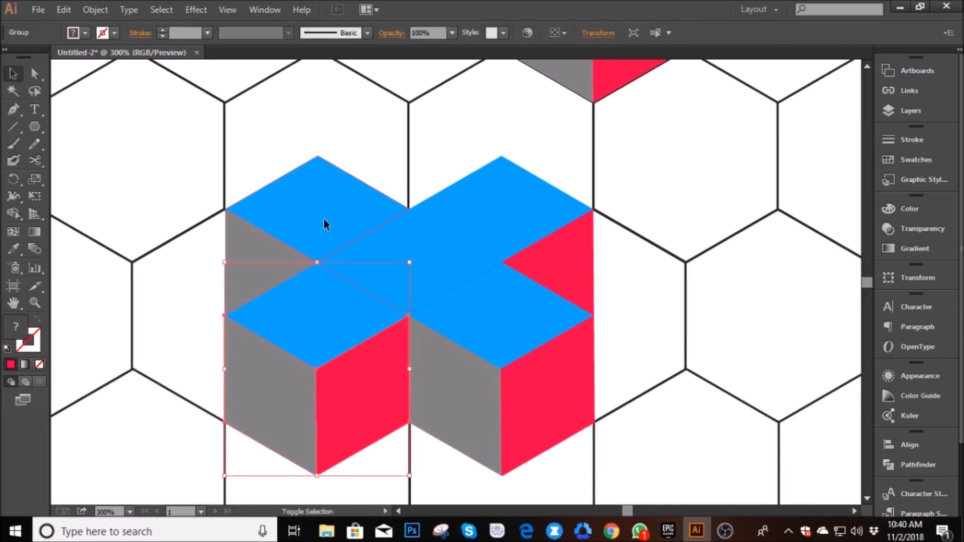
left_click(323, 218, "shift")
left_click(450, 249, "shift")
left_click(541, 213, "shift")
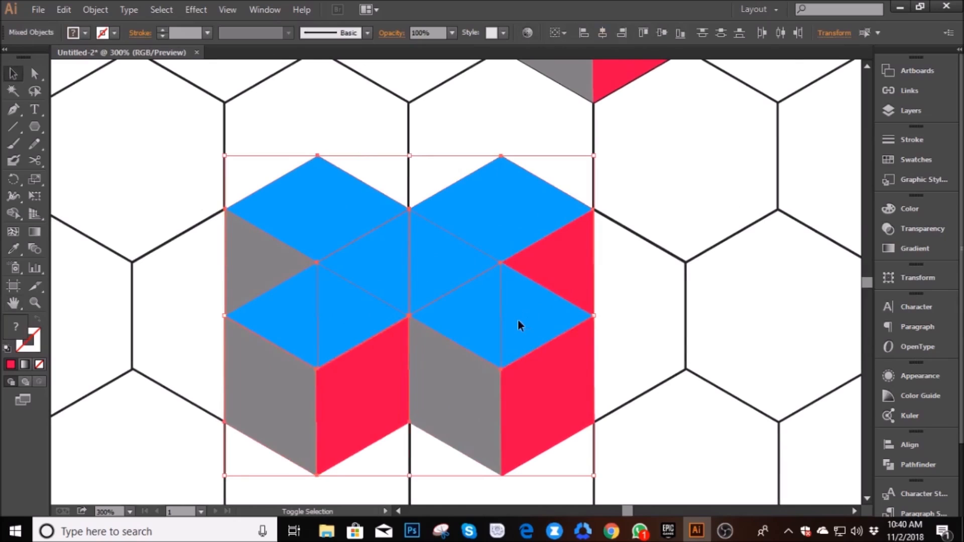
left_click_drag(728, 452, 251, 125)
right_click(301, 212)
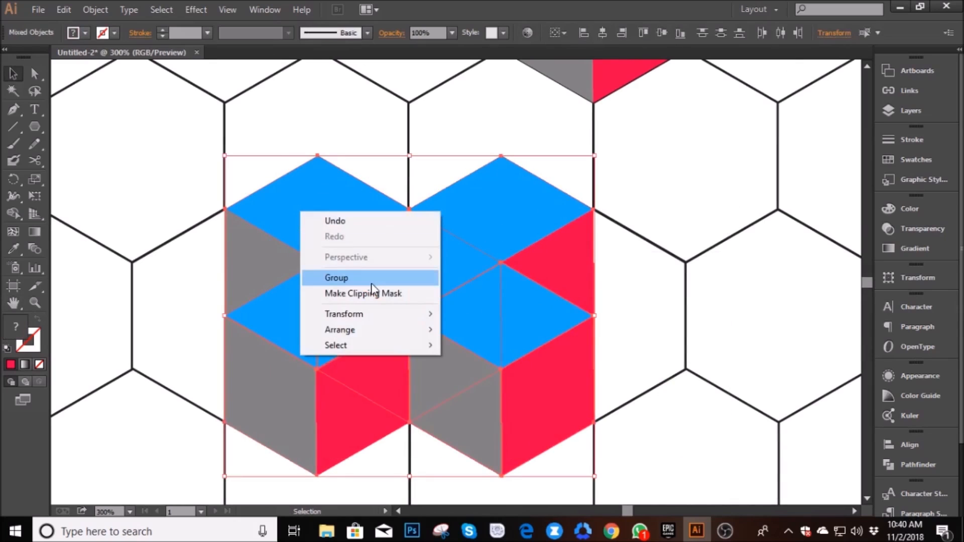
left_click(678, 359)
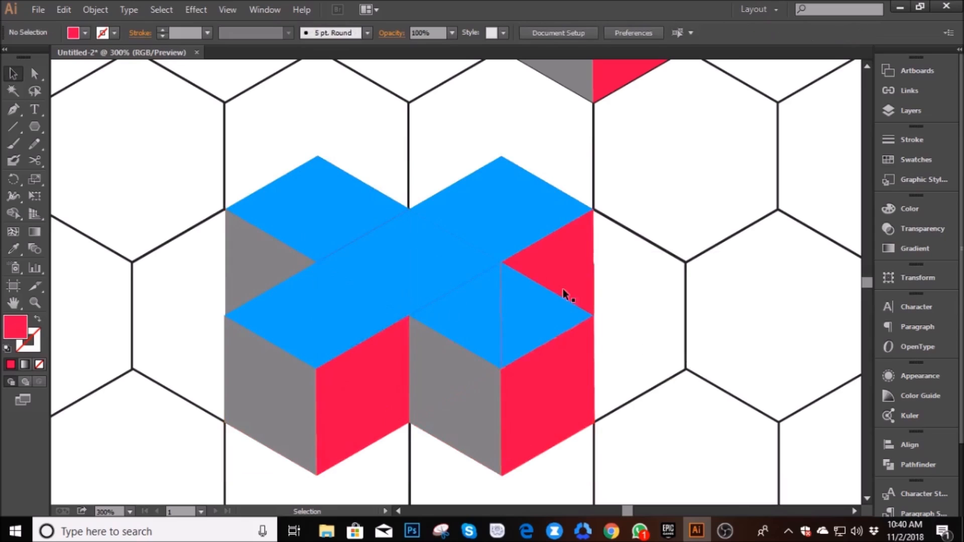
- Ungroup each of the four outer cubes surrounding the center cube so their faces become separate paths
left_click(318, 374)
right_click(318, 374)
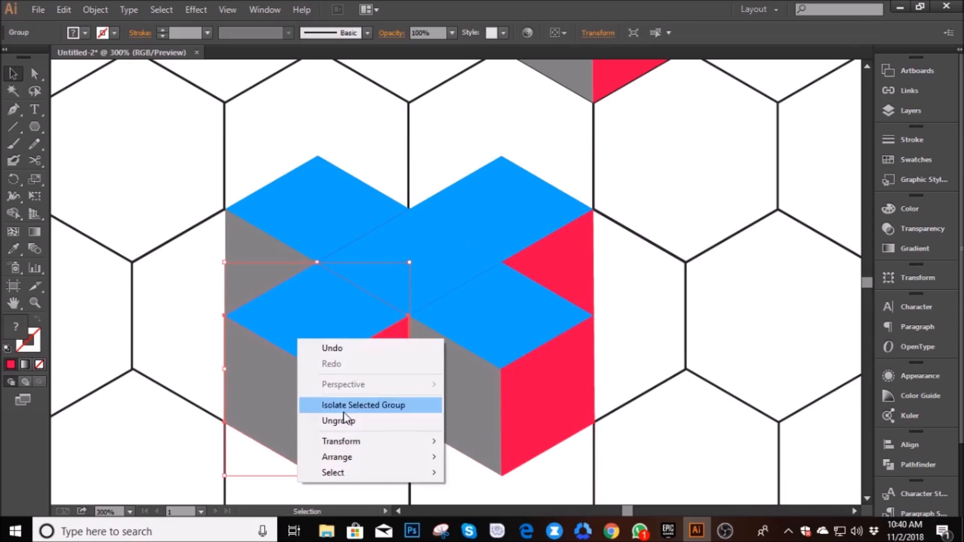
left_click(455, 411)
left_click(522, 376)
right_click(523, 375)
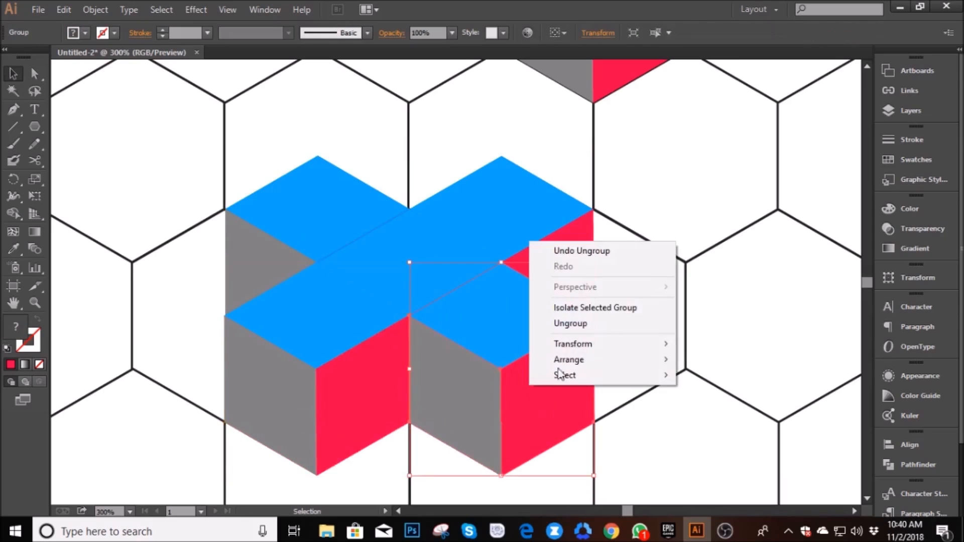
left_click(564, 324)
right_click(525, 215)
left_click(563, 297)
right_click(318, 221)
left_click(359, 303)
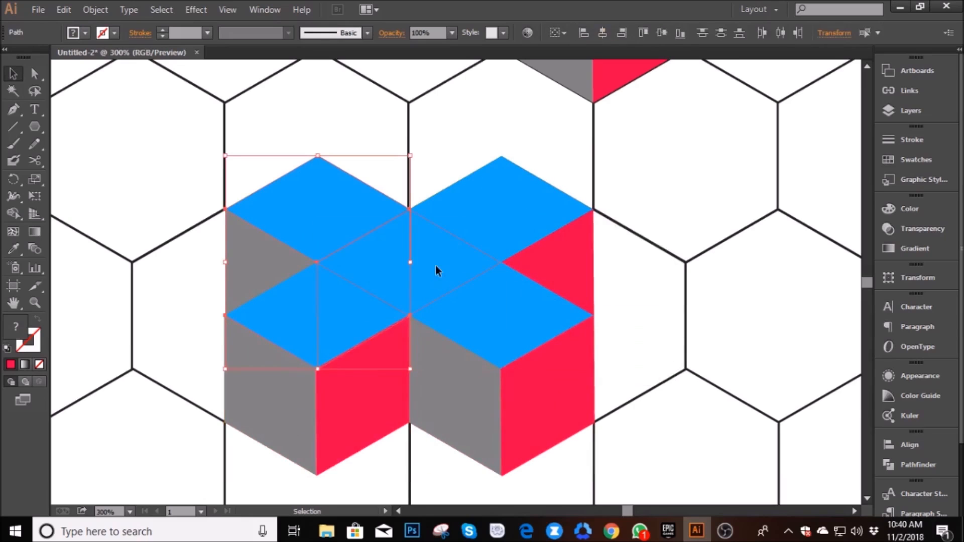
- Group the five blue top faces of the cube cross and shift the group straight up
left_click(435, 265)
left_click(612, 303)
left_click(511, 332)
left_click(364, 283, "shift")
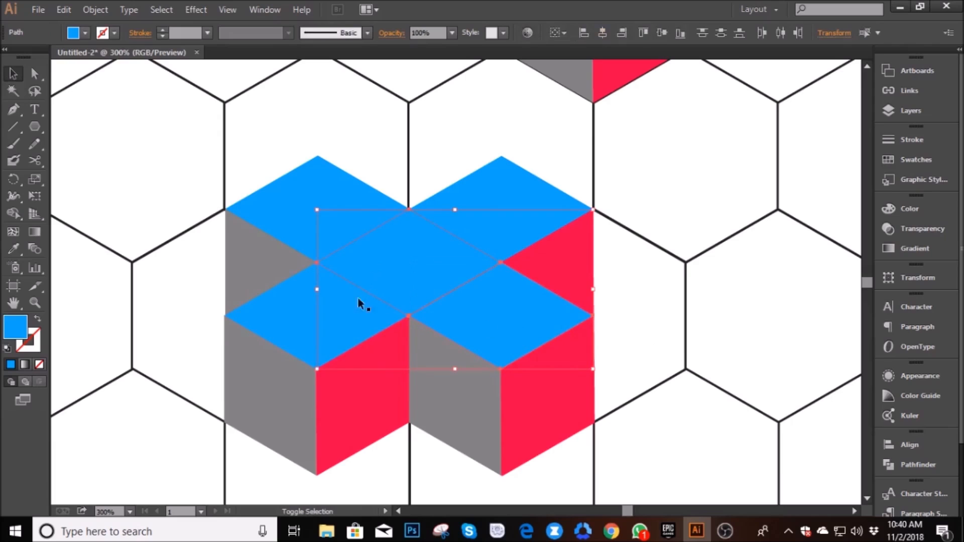
left_click(302, 324, "shift")
left_click(308, 201, "shift")
left_click(462, 202, "shift")
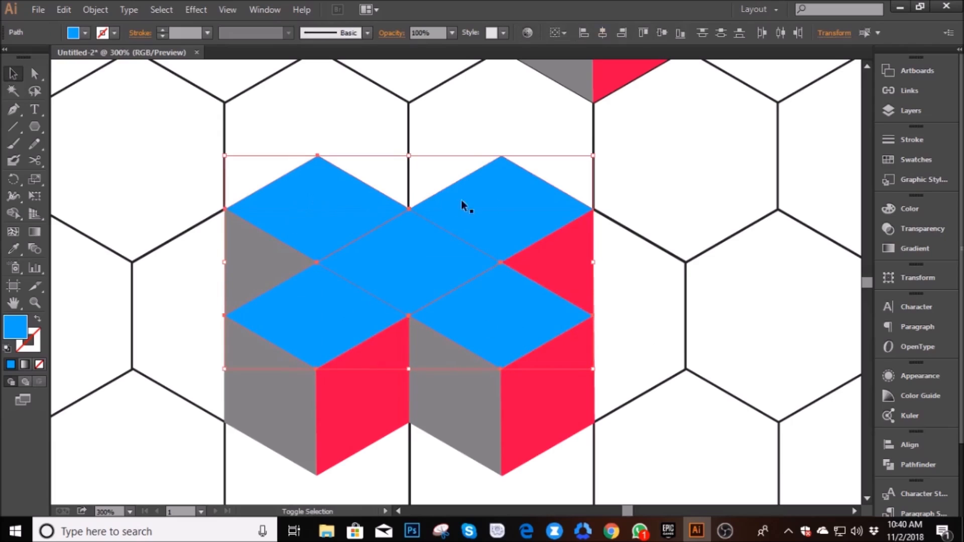
right_click(493, 203)
left_click(526, 270)
left_click_drag(415, 283, 410, 221)
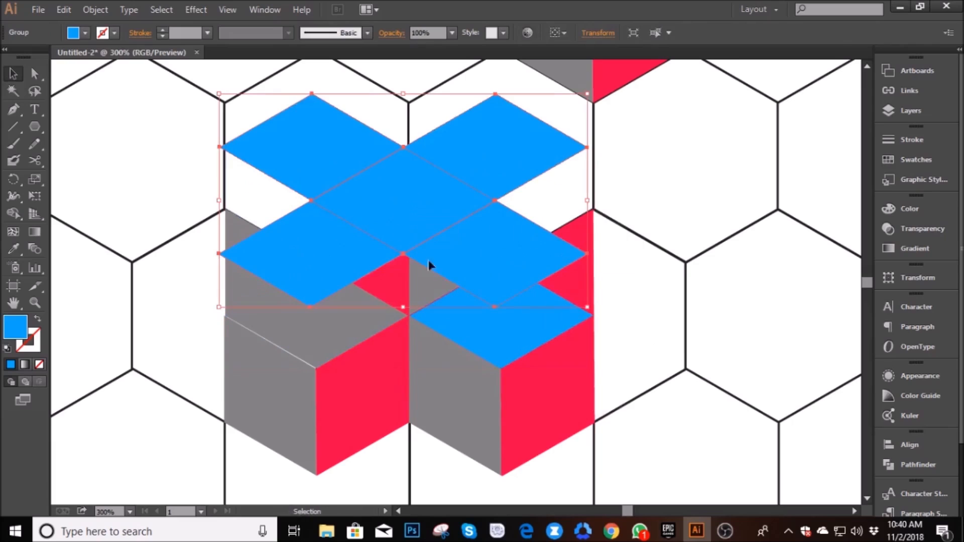
- Try ungrouping the lower-right cube and deleting its blue top face, and undo the attempt
left_click(515, 340)
left_click(627, 407)
left_click(545, 396)
left_click(478, 352)
right_click(476, 339)
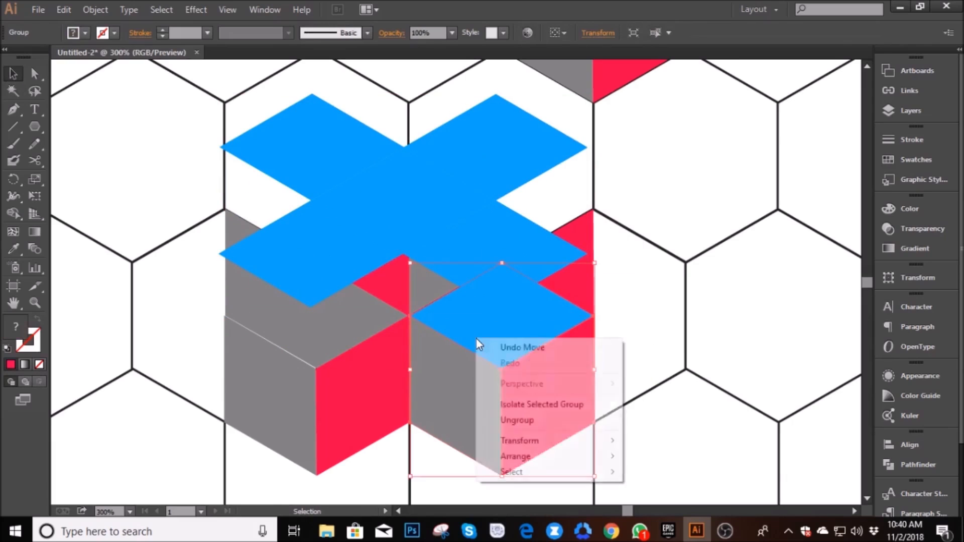
left_click(522, 420)
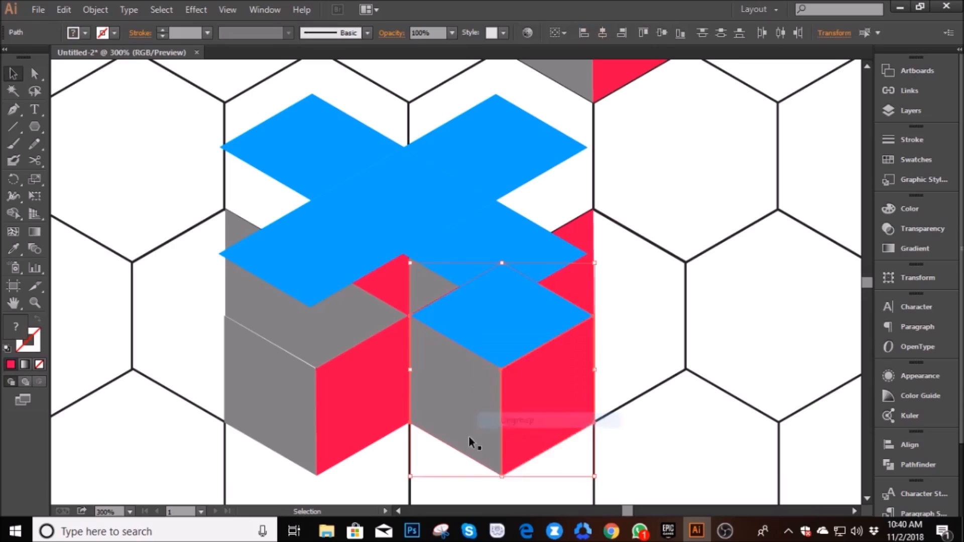
left_click(381, 468)
left_click(480, 332)
key("Delete")
key("ctrl+z")
key("ctrl+z")
key("ctrl+z")
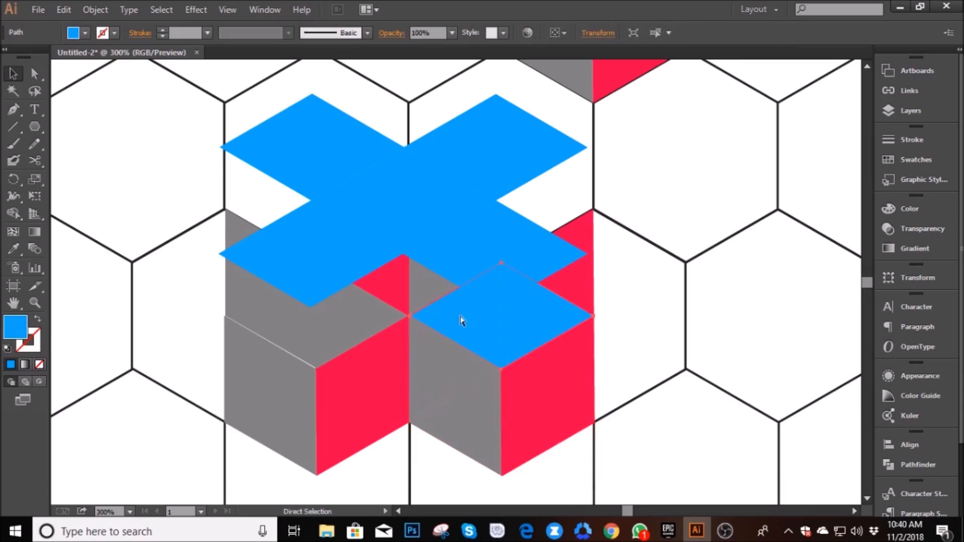
- Return the grouped blue faces to their original position on top of the cross
key("v")
left_click(555, 405)
left_click(469, 407)
left_click(511, 338)
left_click(652, 351)
left_click(465, 323)
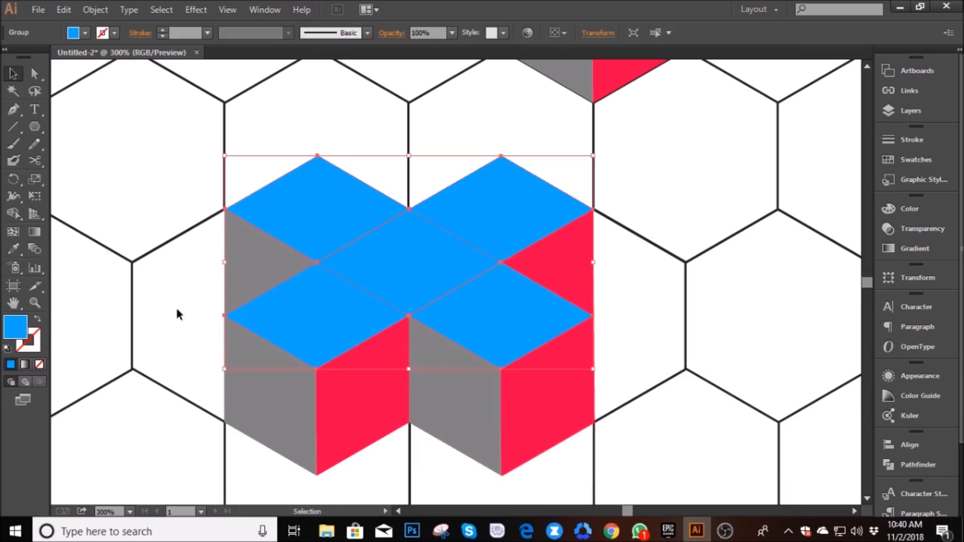
left_click(151, 307)
scroll(278, 308, "up", 1)
scroll(279, 309, "down", 2)
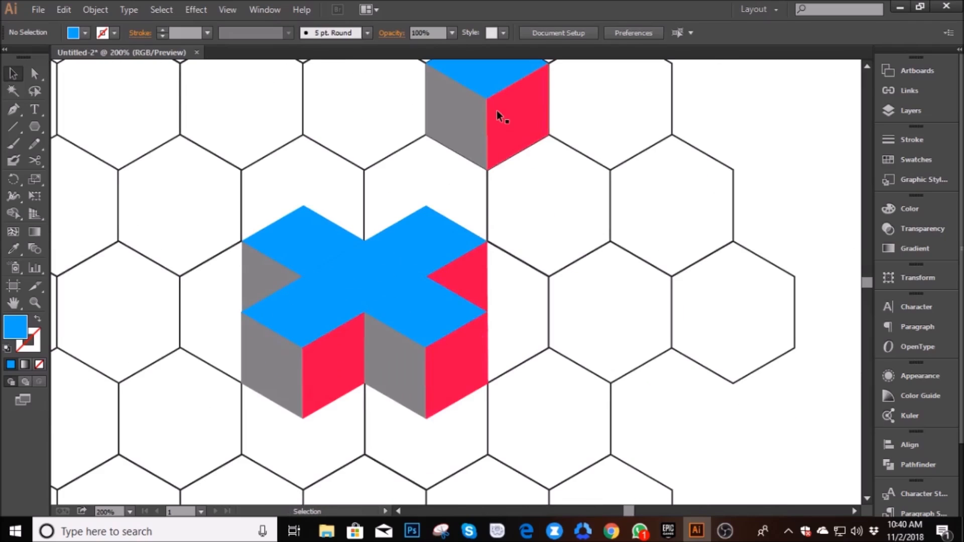
left_click(497, 110)
left_click_drag(512, 129, 530, 165)
key("ctrl+z")
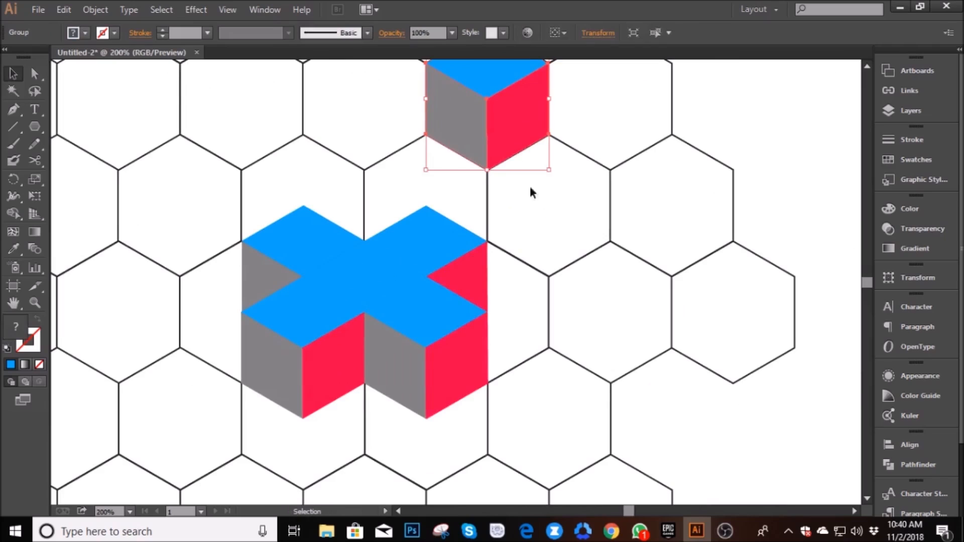
- Copy the standalone cube to just above the cross's center, bring the copy to the front and ungroup it
left_click_drag(494, 133, 382, 246)
key("ctrl+=")
right_click(369, 228)
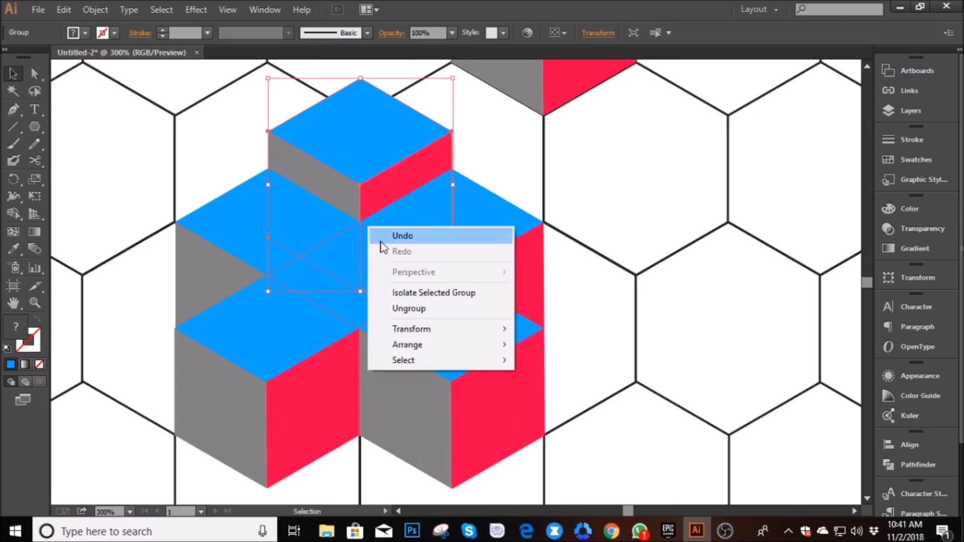
mouse_move(468, 347)
left_click(539, 342)
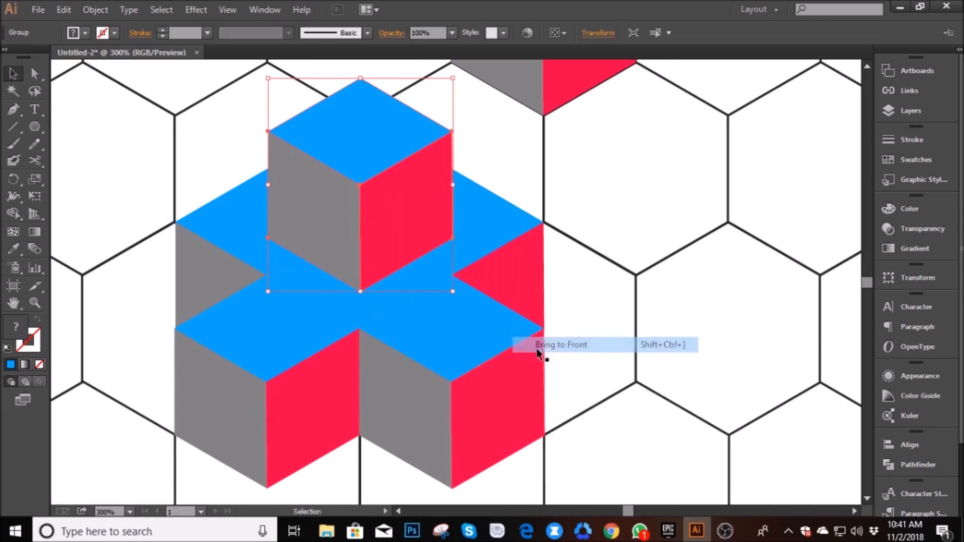
right_click(356, 146)
left_click(402, 231)
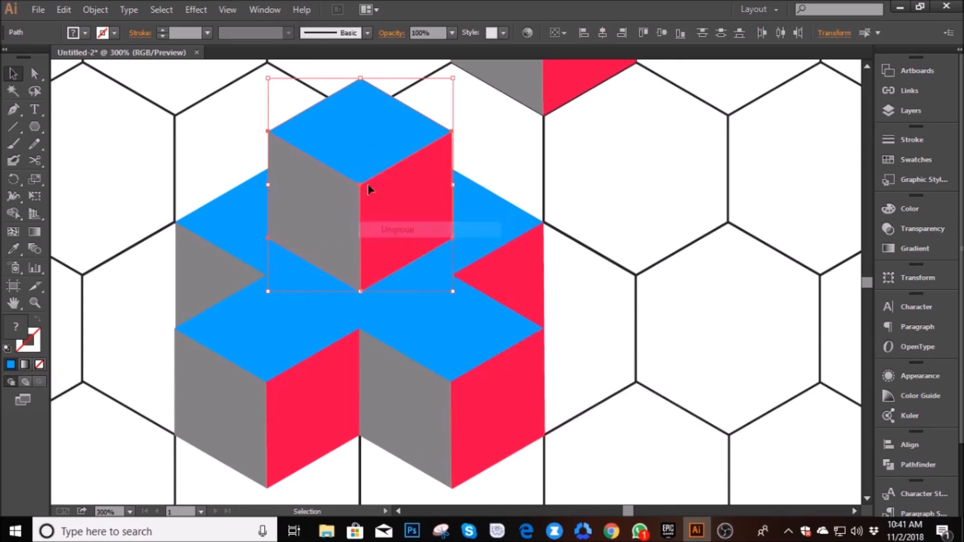
left_click_drag(354, 148, 351, 272)
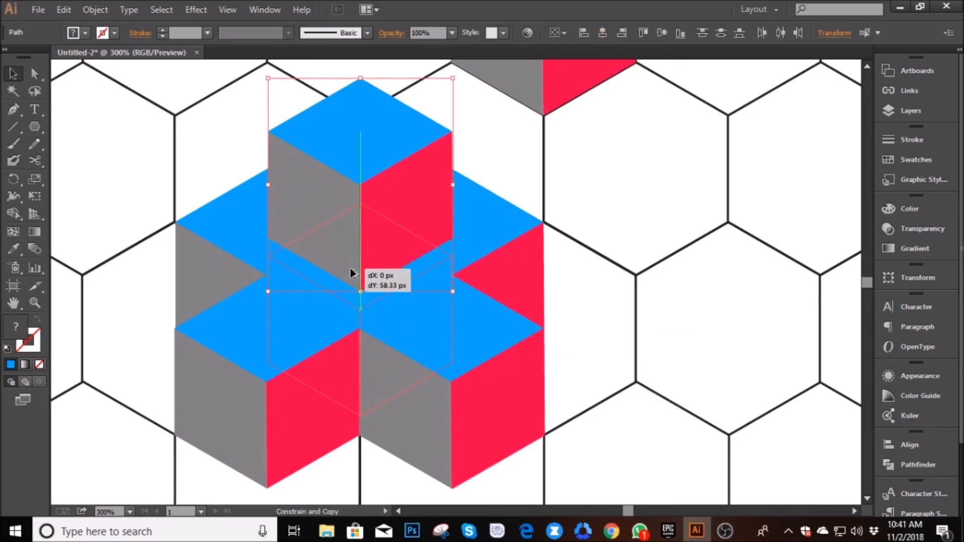
left_click_drag(351, 273, 353, 269)
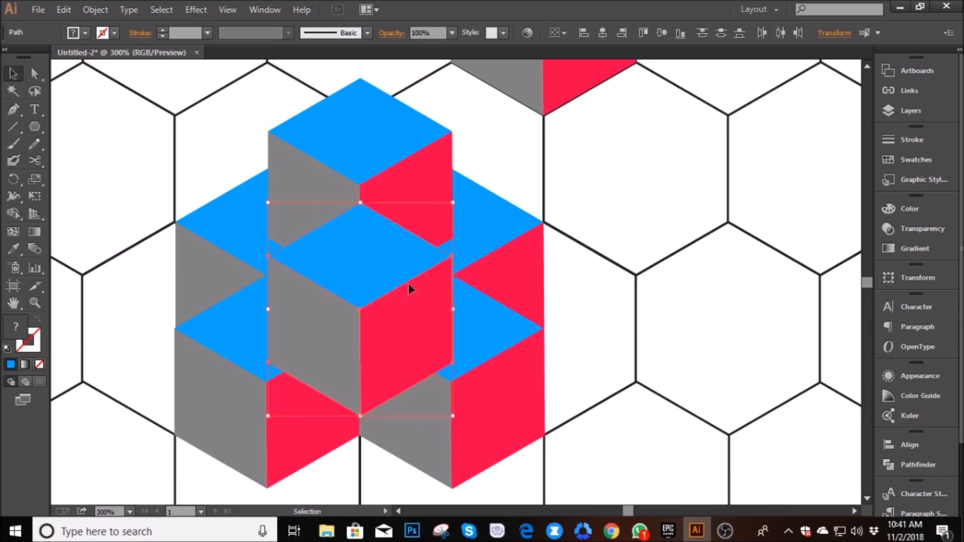
key("ctrl+z")
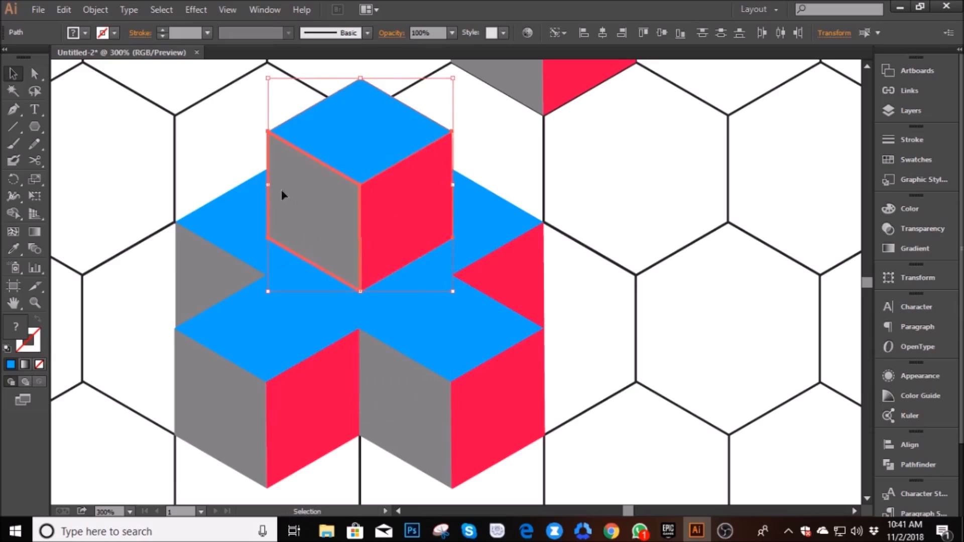
- Copy the raised cube's blue top face straight down beneath the cube and set the copy's blending mode to Multiply
left_click(217, 147)
left_click(355, 134)
left_click_drag(363, 146, 357, 268)
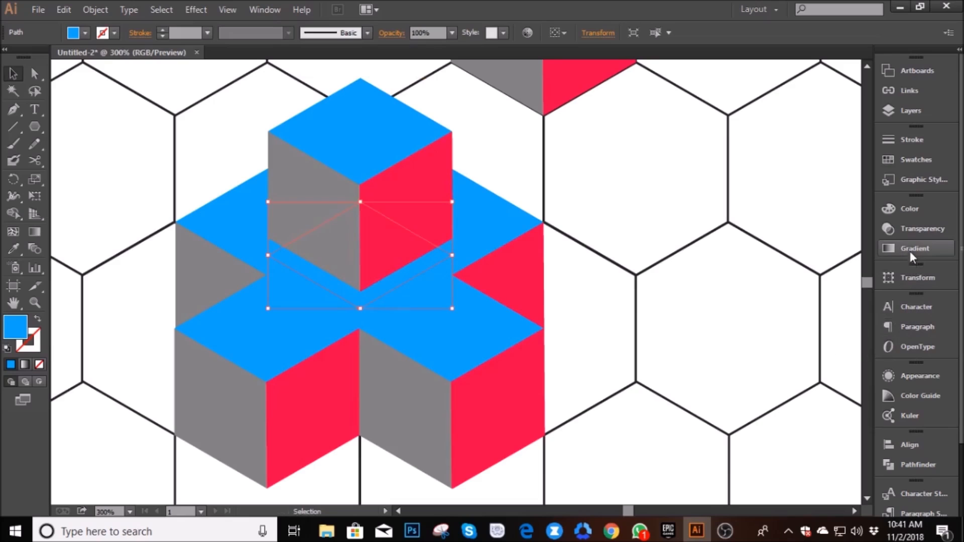
left_click(896, 228)
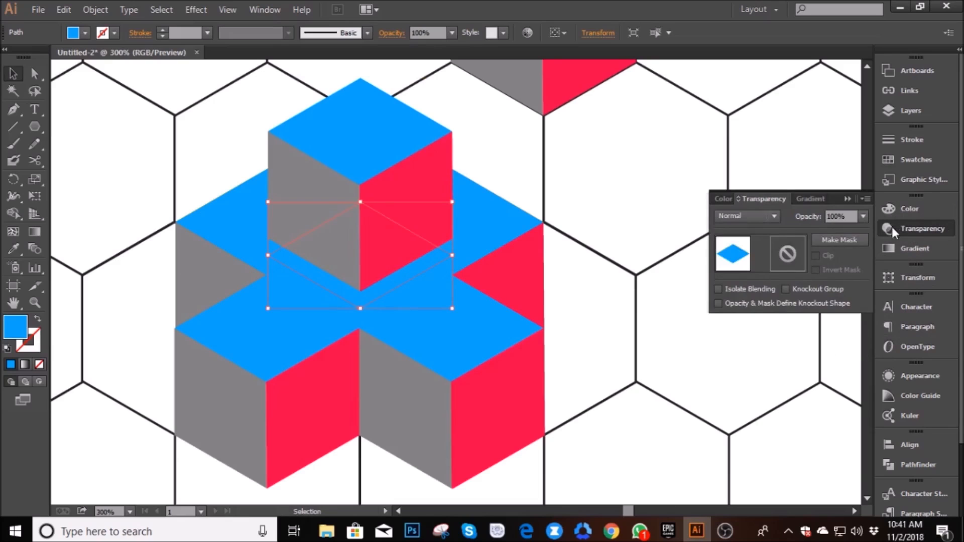
left_click(763, 216)
left_click(738, 266)
left_click(597, 297)
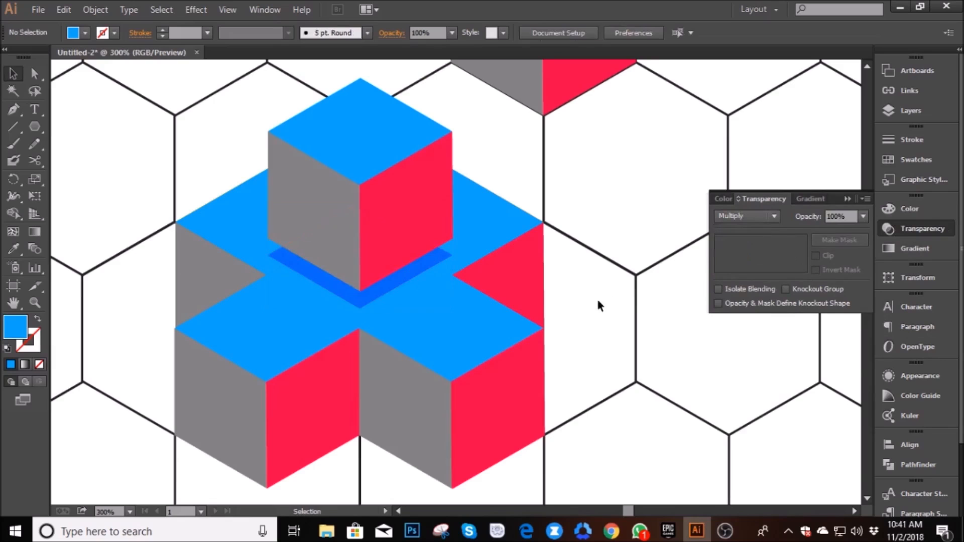
scroll(630, 309, "down", 1)
scroll(632, 312, "up", 1)
scroll(641, 308, "down", 1)
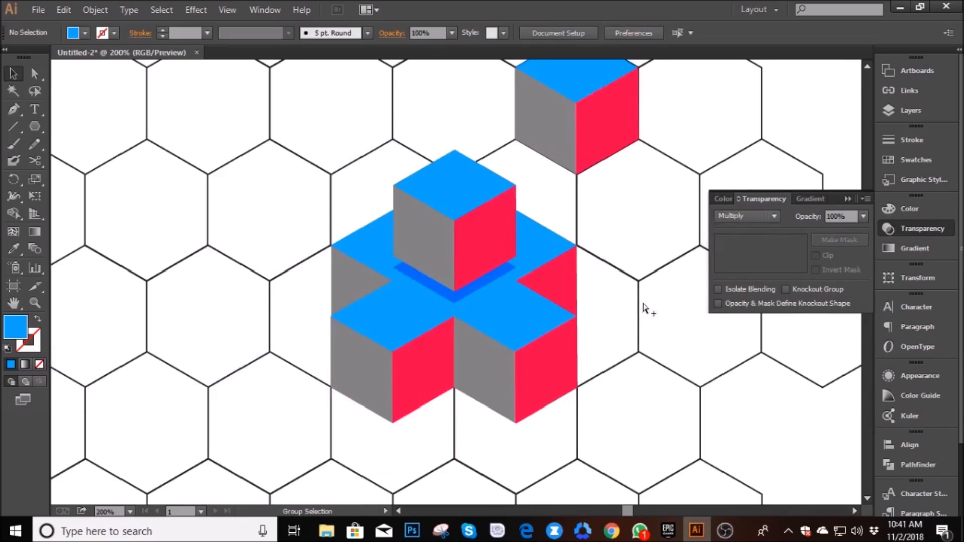
left_click(849, 200)
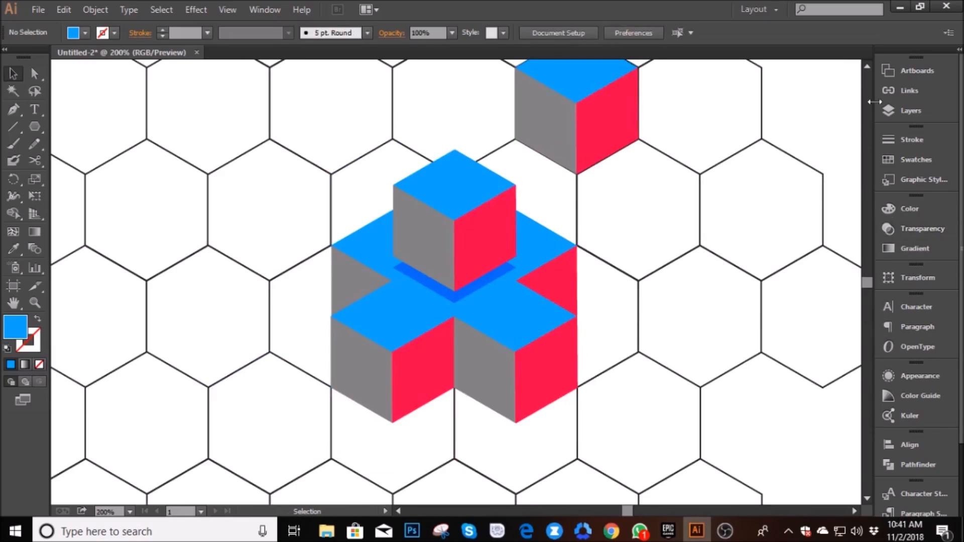
- Hide Layer 1, which holds the hexagon guide grid
left_click(895, 71)
left_click(895, 72)
left_click(906, 112)
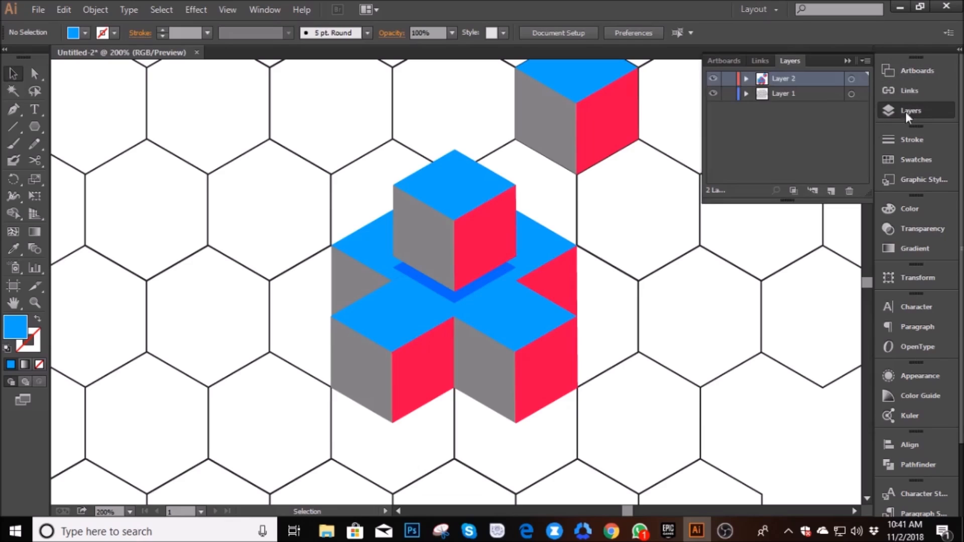
left_click(713, 94)
left_click(848, 60)
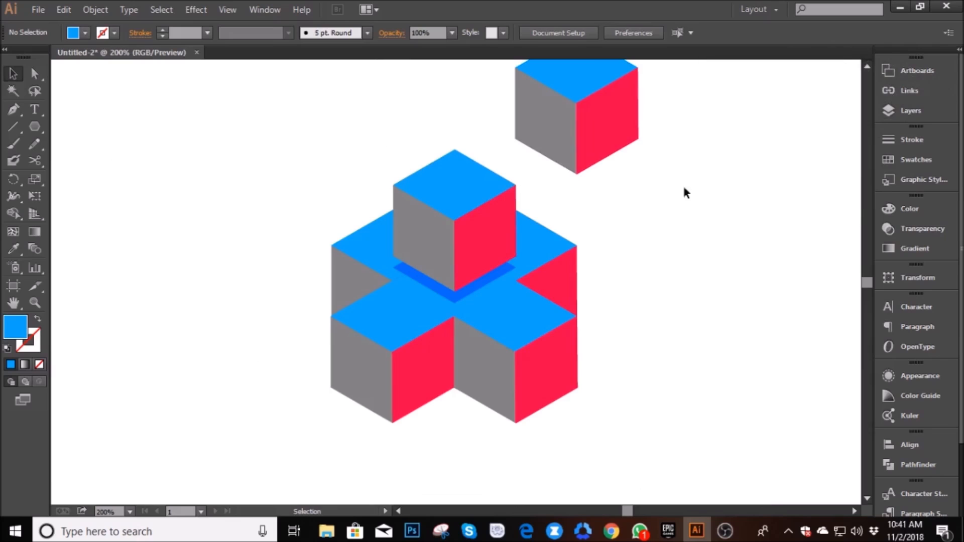
- Unite the grouped blue top faces of the cross into a single shape with Pathfinder
scroll(530, 386, "up", 1)
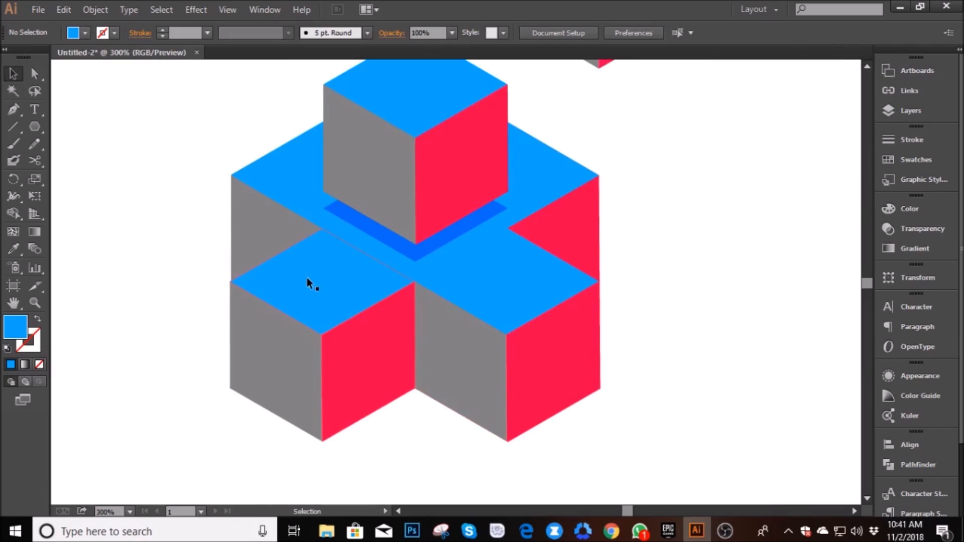
left_click(300, 182)
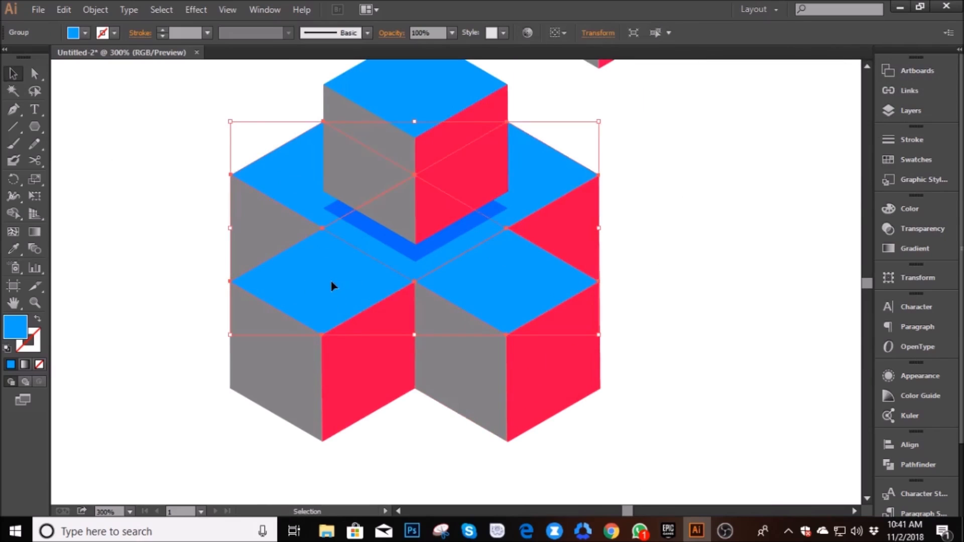
left_click(897, 465)
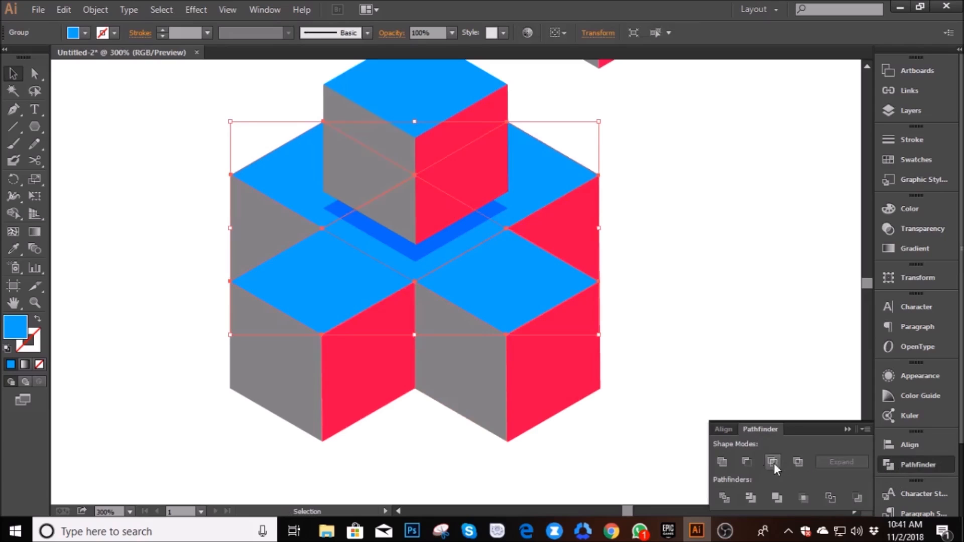
left_click(731, 357)
left_click_drag(484, 286, 542, 279)
key("ctrl+z")
left_click(724, 324)
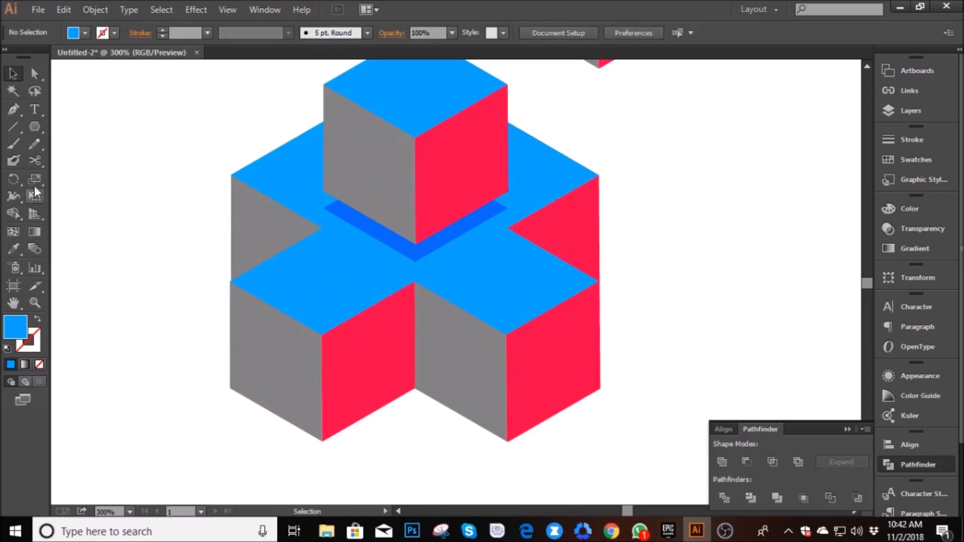
- Draw a small blue square in the empty area beside the figure and copy it straight down
left_click_drag(35, 122, 118, 194)
key("v")
left_click_drag(92, 194, 100, 240)
key("ctrl+z")
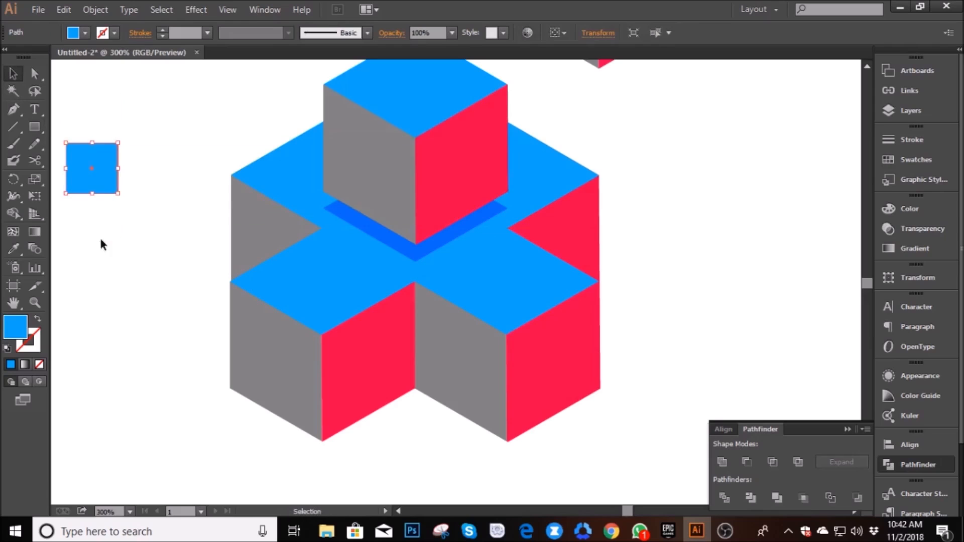
left_click_drag(100, 182, 100, 247)
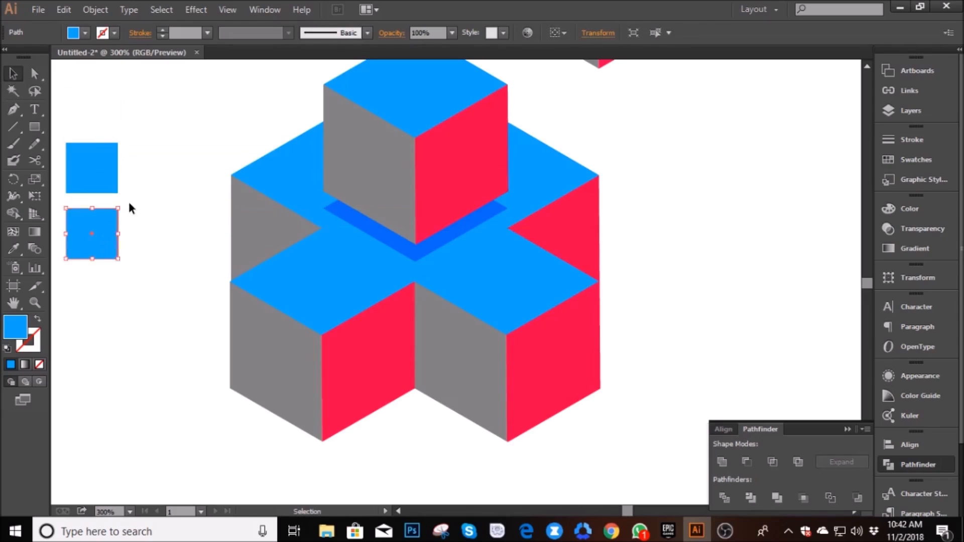
- Fill both small squares with the white-to-black gradient
left_click(25, 368)
left_click(103, 311)
left_click(90, 164)
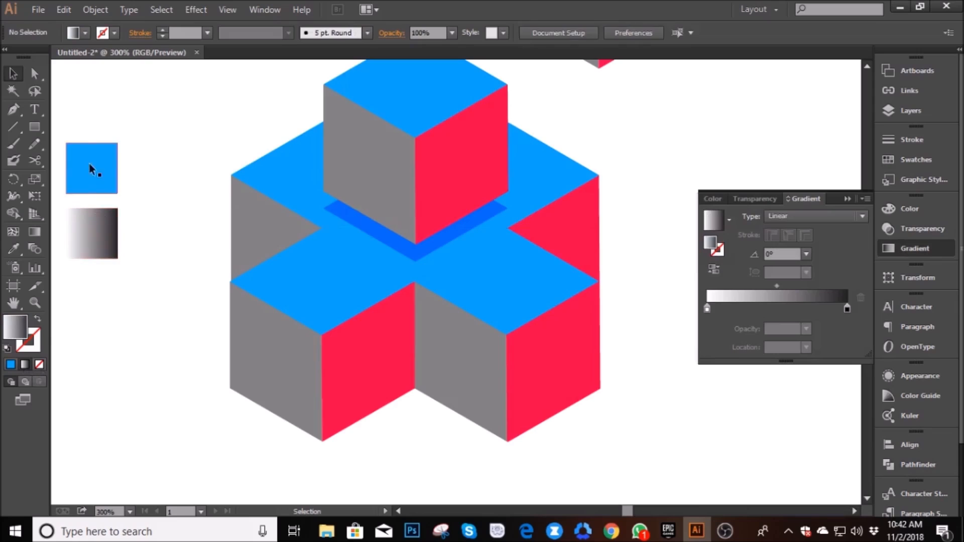
left_click(27, 365)
- Change the starting color of the lower square's gradient to red
left_click(88, 244)
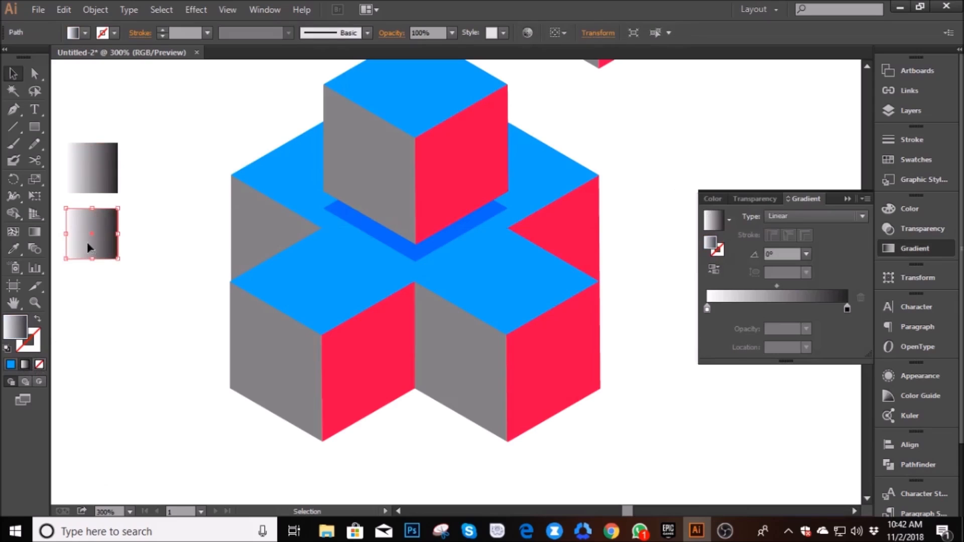
double_click(708, 308)
left_click(701, 353)
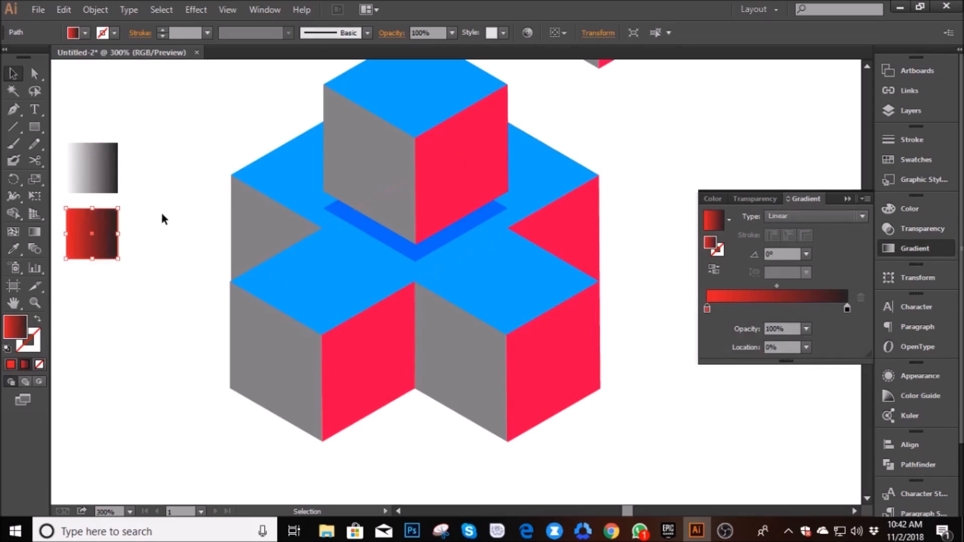
- Change the upper square's gradient to run from blue to yellow
left_click(92, 170)
left_click(707, 309)
left_click_drag(709, 312, 702, 310)
double_click(706, 308)
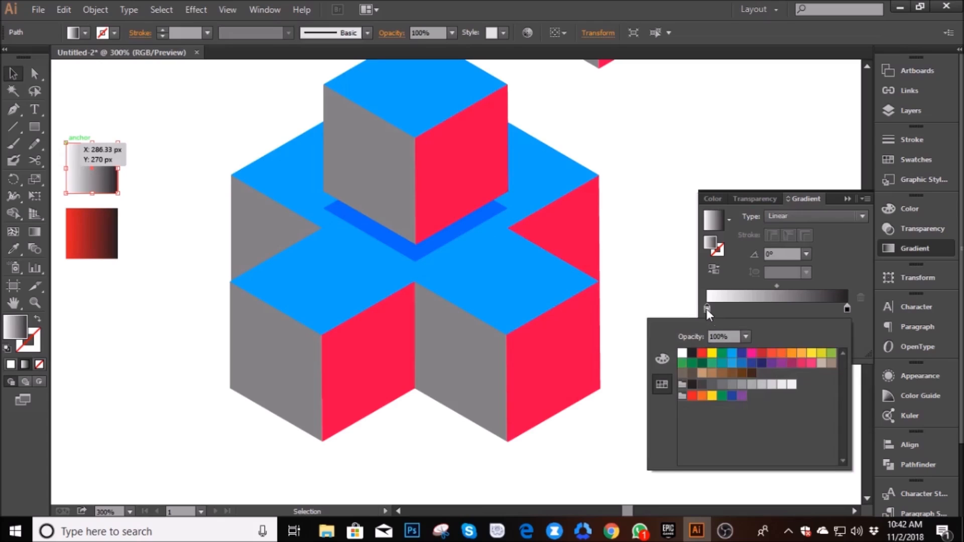
left_click(732, 353)
double_click(849, 308)
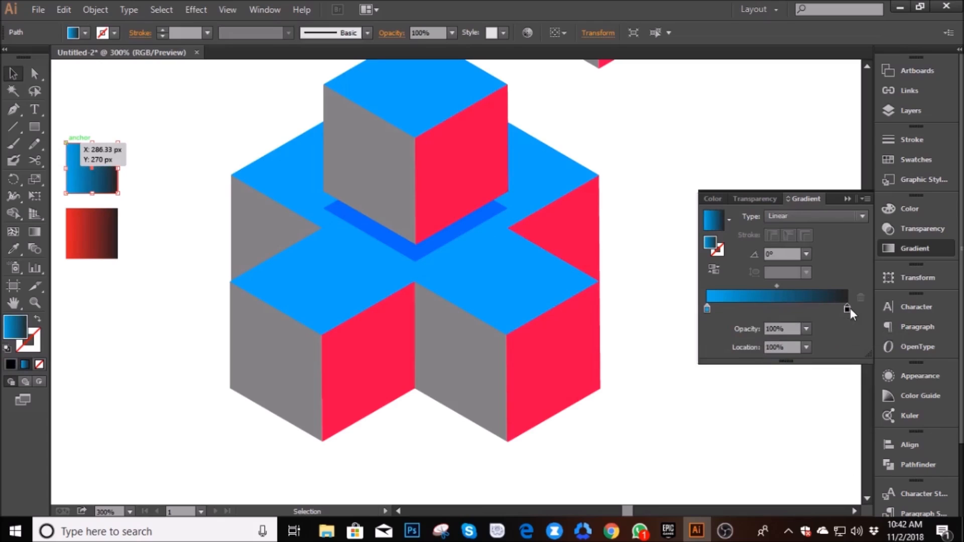
left_click(812, 353)
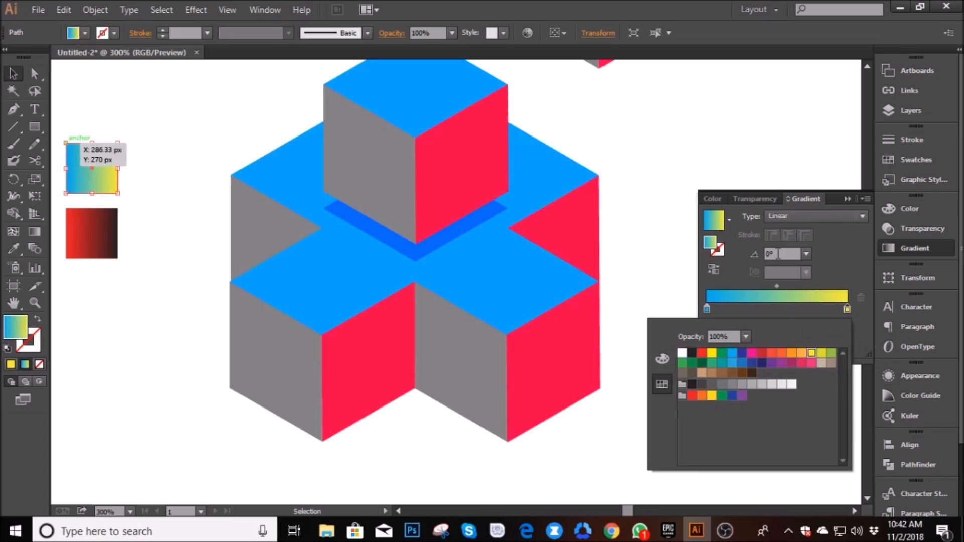
left_click(776, 152)
left_click(848, 200)
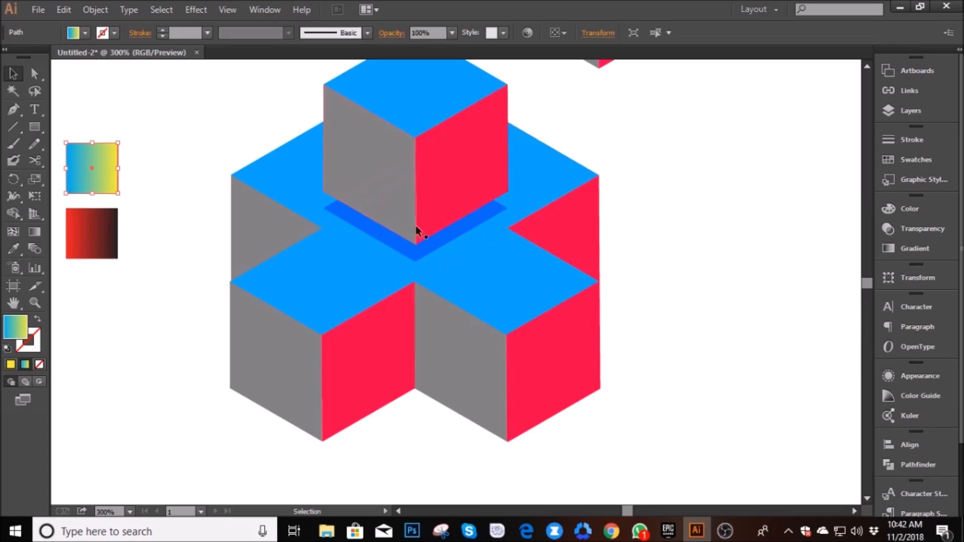
- Fill the base cross's top surface with the blue-to-yellow gradient sampled from the upper swatch
left_click(355, 290)
key("i")
left_click(90, 166)
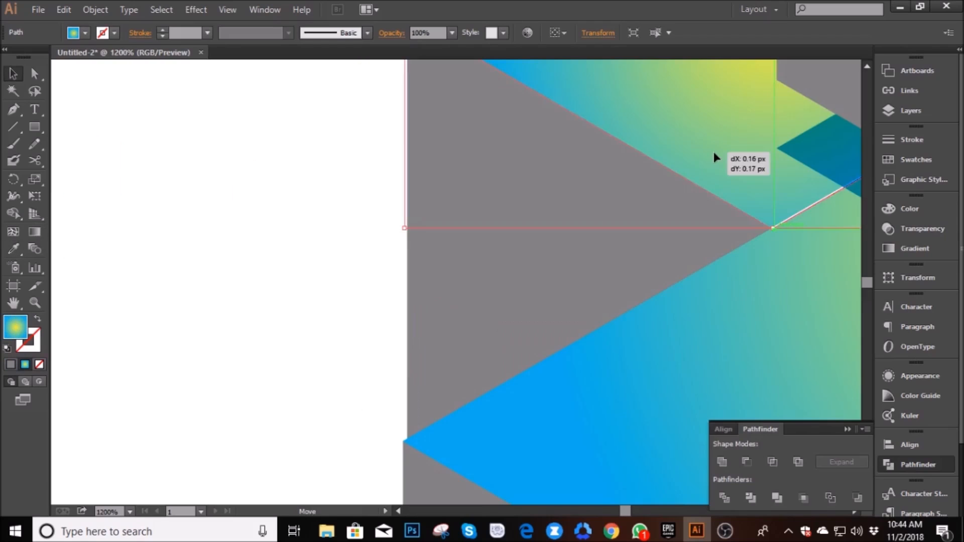
- Unite the two adjoining gradient-filled top faces of the base cross into a single shape
left_click(759, 371, "shift")
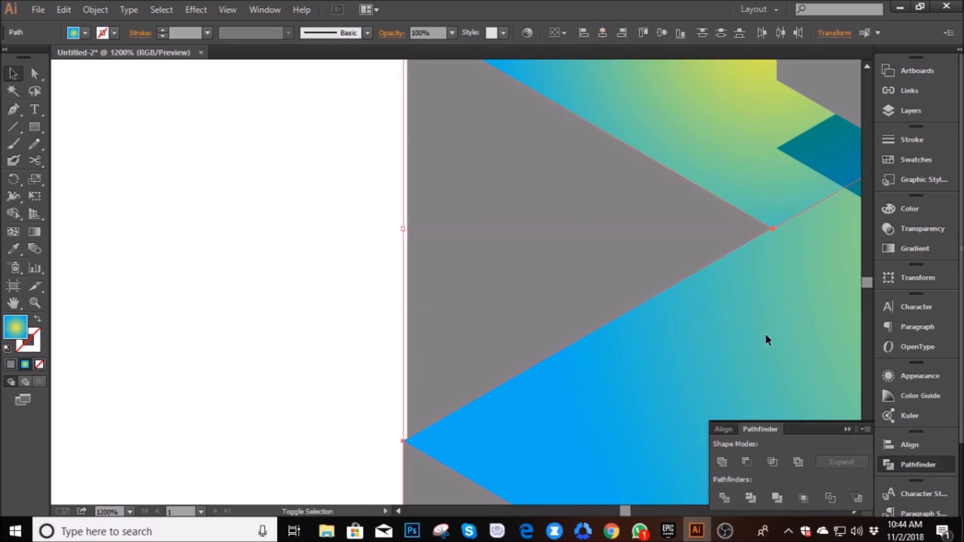
left_click(722, 461)
left_click(339, 292)
scroll(365, 295, "down", 4)
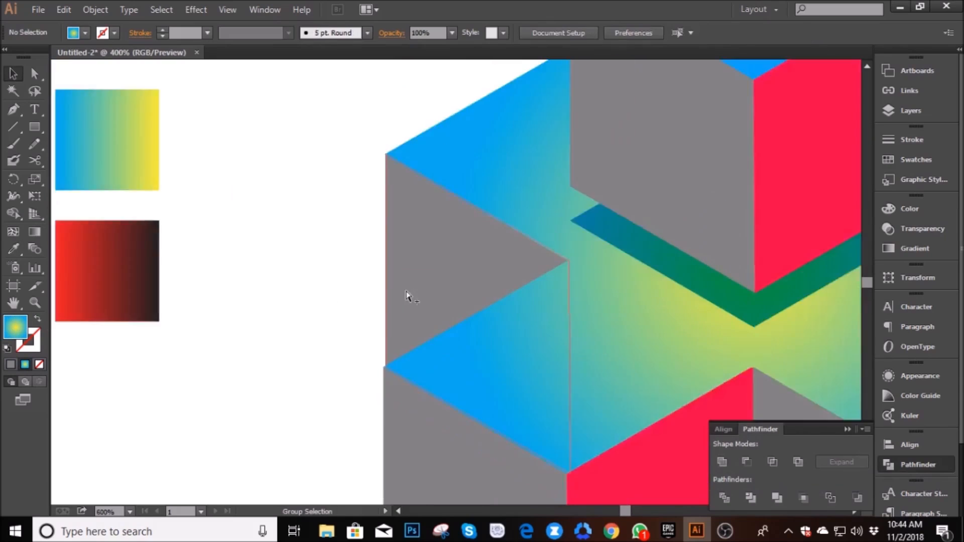
key("space")
left_click_drag(633, 317, 585, 328)
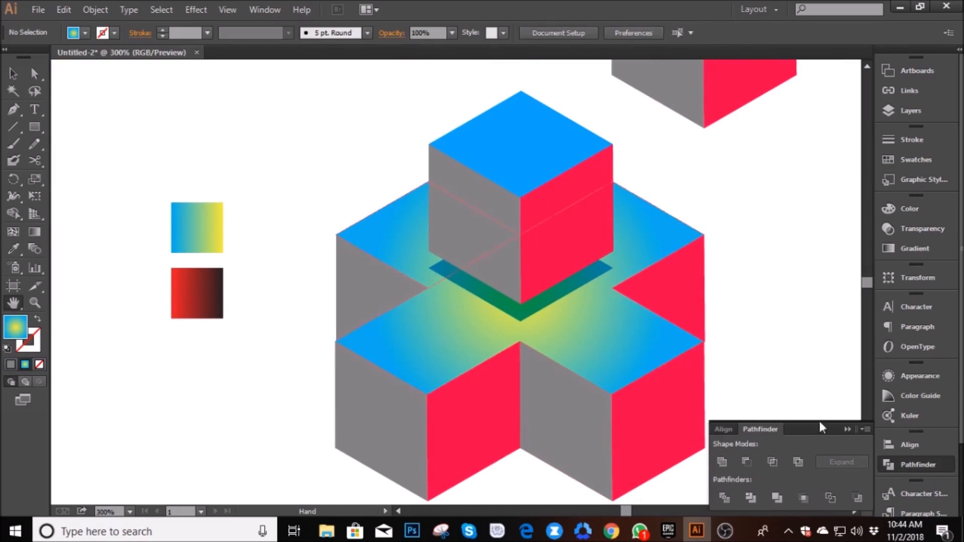
left_click(848, 429)
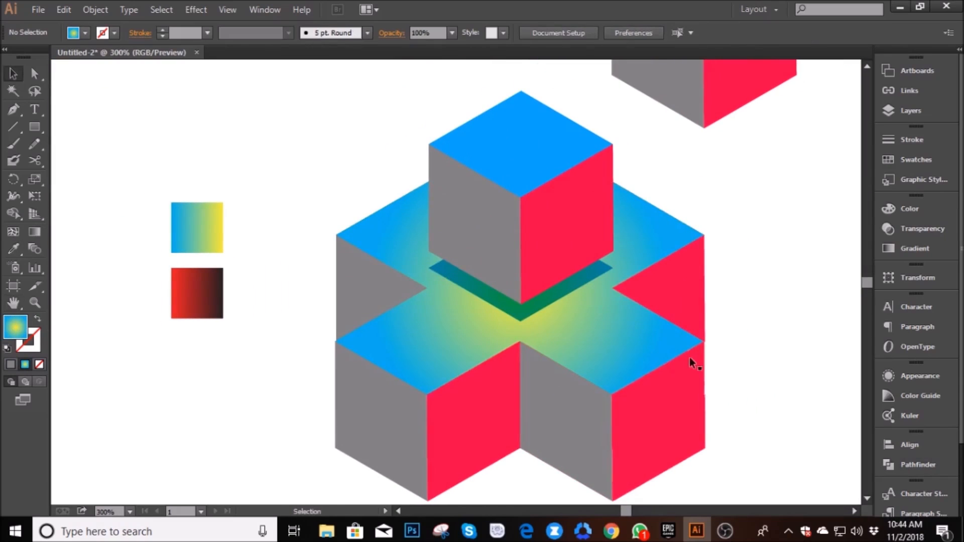
- Fill the raised cube's top face with the blue-to-yellow gradient sampled from the upper swatch
left_click(529, 136)
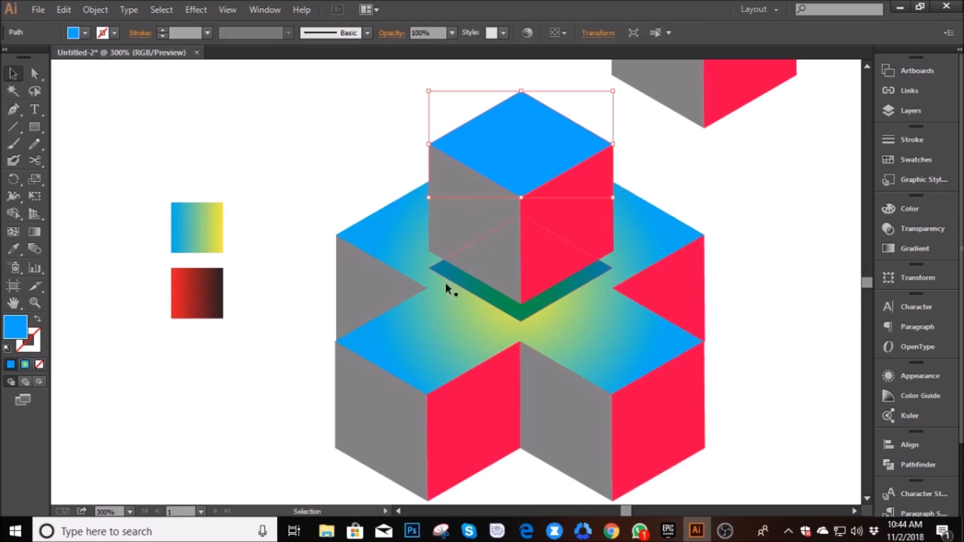
left_click(14, 249)
left_click(193, 232)
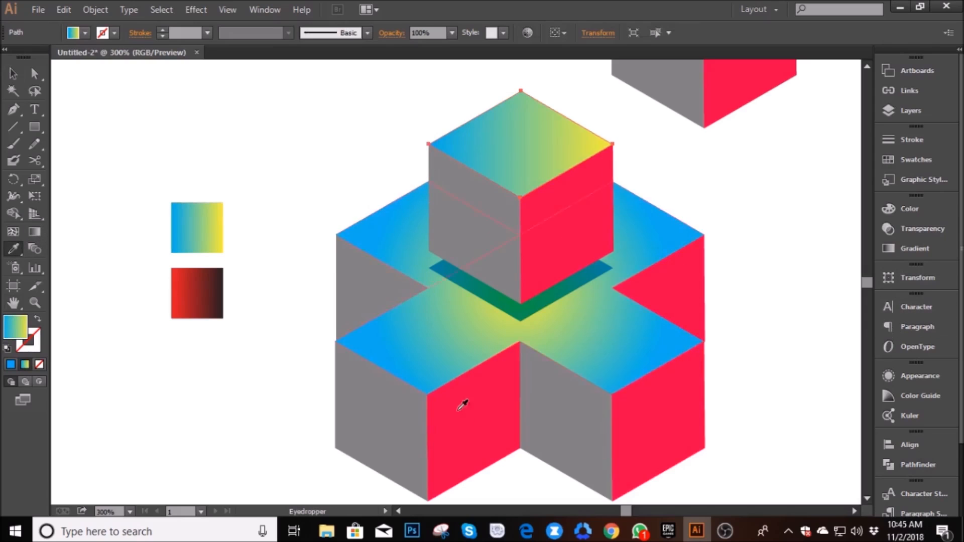
- Change the raised cube's top gradient to Radial and reverse it so yellow is at the center
left_click(911, 248)
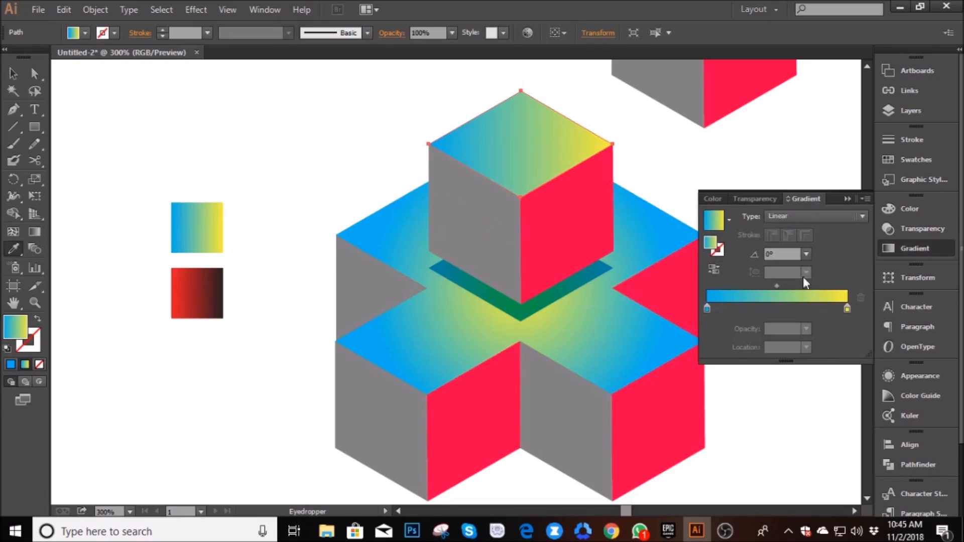
left_click(815, 215)
left_click(802, 245)
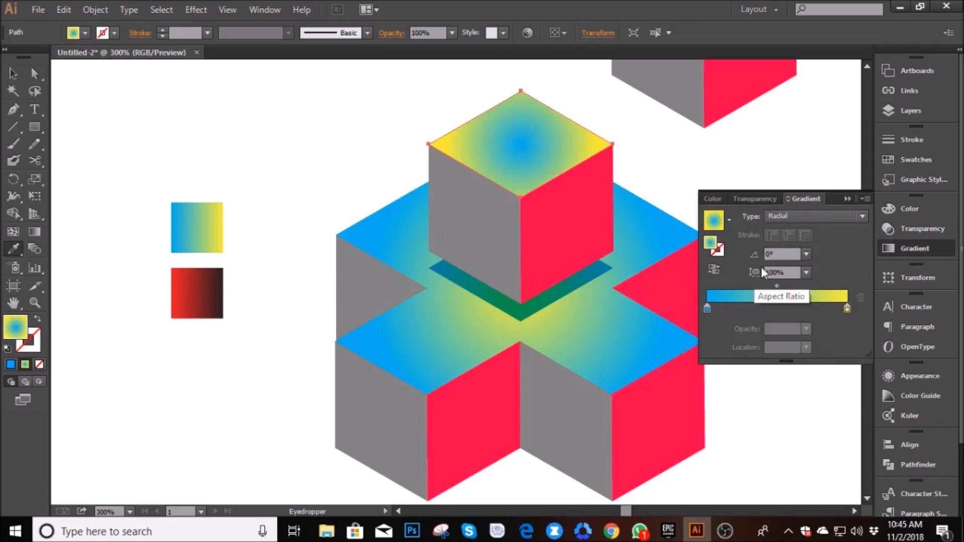
left_click(714, 269)
left_click(13, 74)
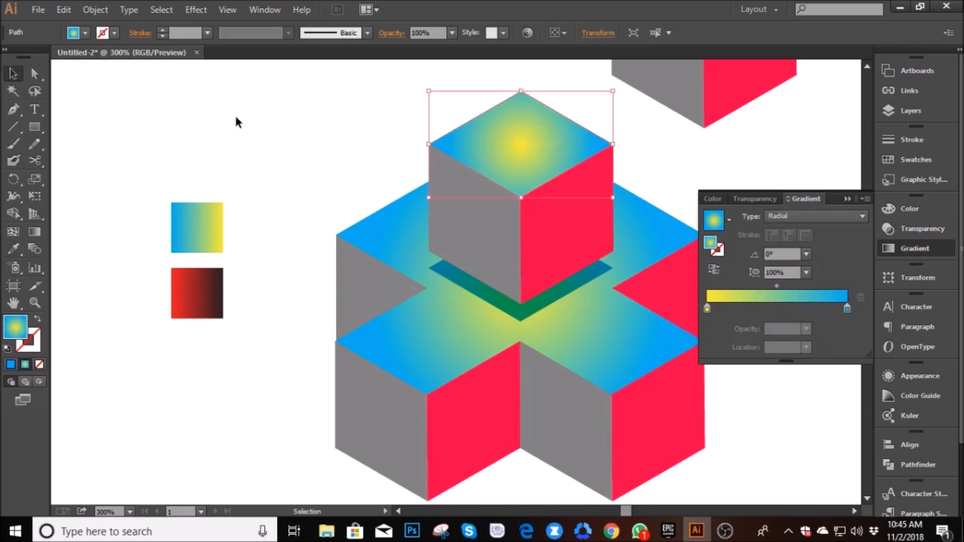
left_click(234, 114)
left_click(845, 202)
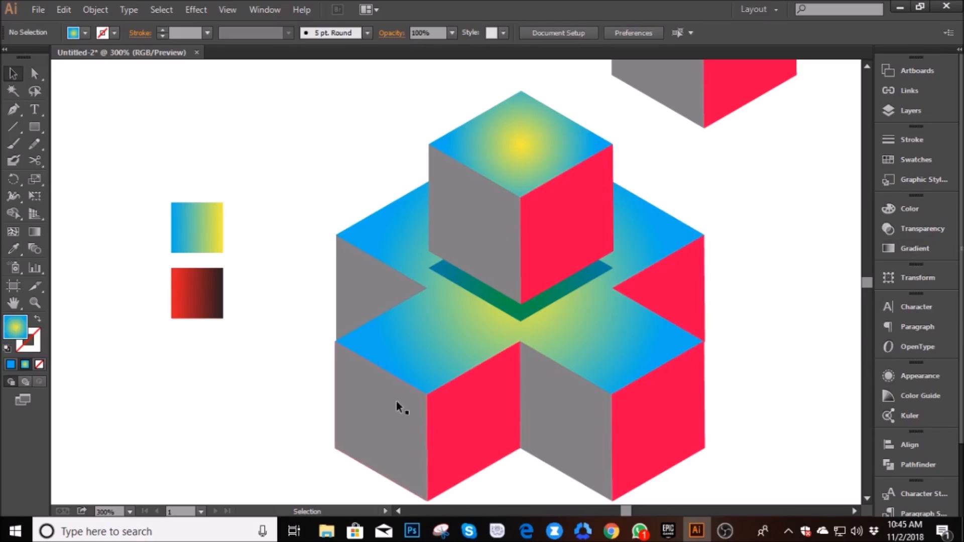
- Fill all the side faces of the base cross with the red-to-black gradient sampled from the lower swatch
left_click(370, 304)
left_click(381, 447, "shift")
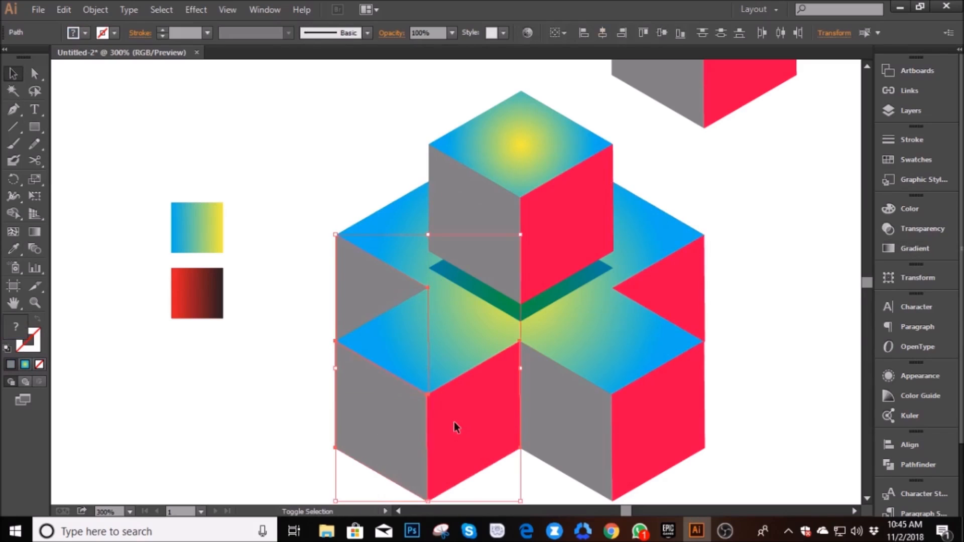
left_click(553, 416, "shift")
left_click(653, 424, "shift")
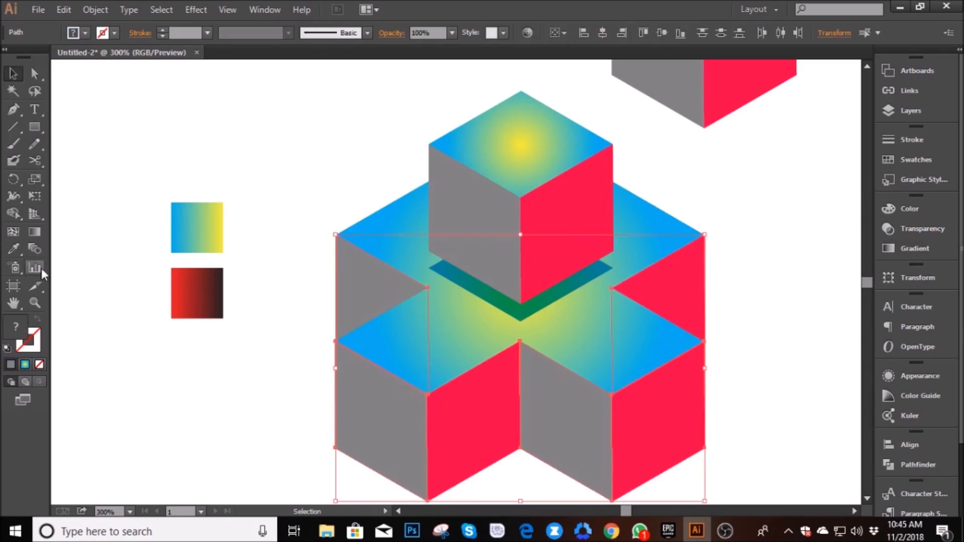
left_click(13, 249)
left_click(201, 289)
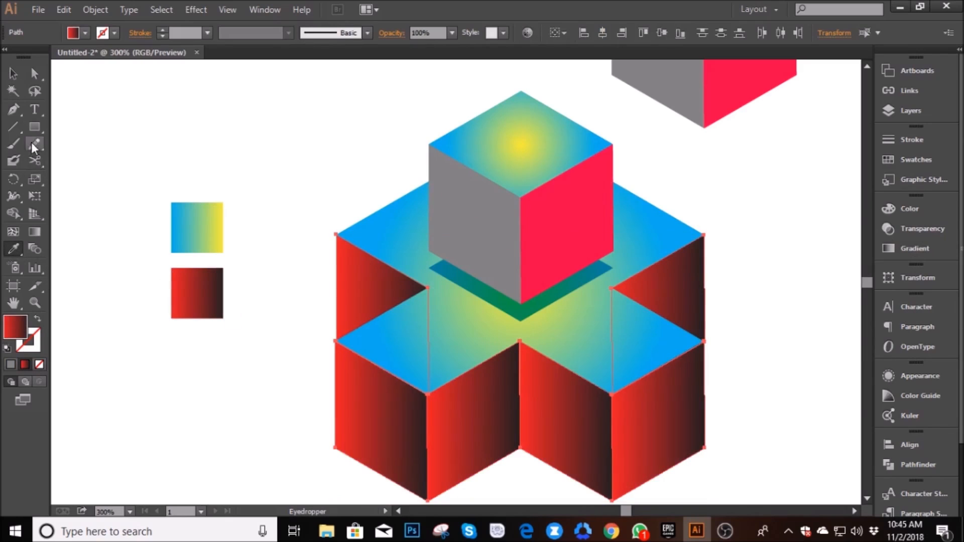
- Run one shared gradient straight down the base cross's side faces, from the inner front corner to its lower end
left_click(34, 232)
left_click_drag(520, 342, 522, 448)
left_click(14, 74)
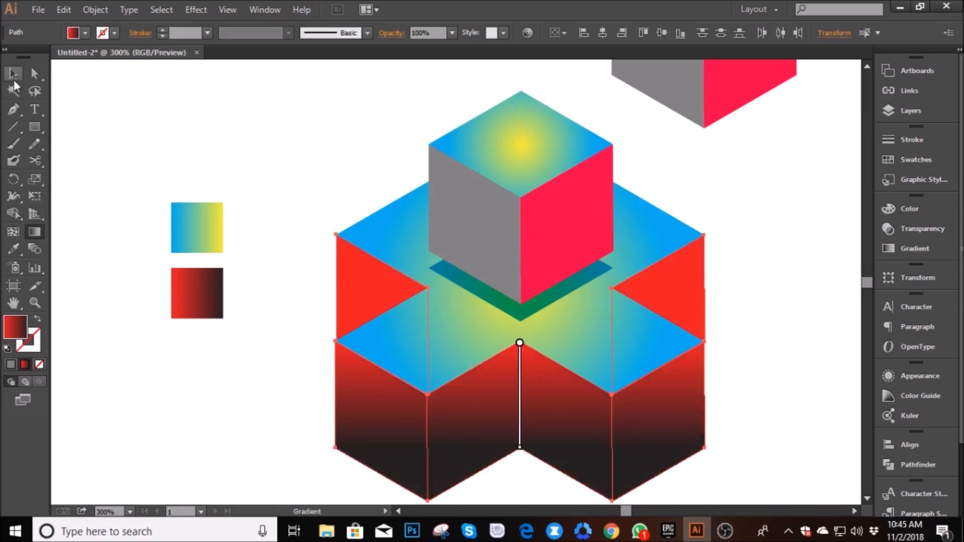
left_click(288, 166)
- Fill the raised cube's two side faces with the red-to-black gradient sampled from the lower swatch
left_click(507, 229)
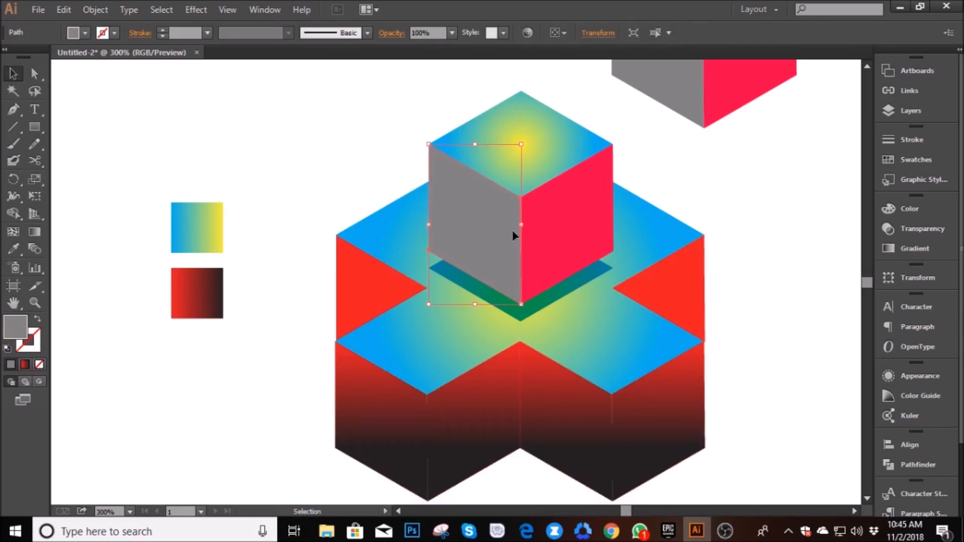
left_click(569, 237, "shift")
key("i")
left_click(197, 291)
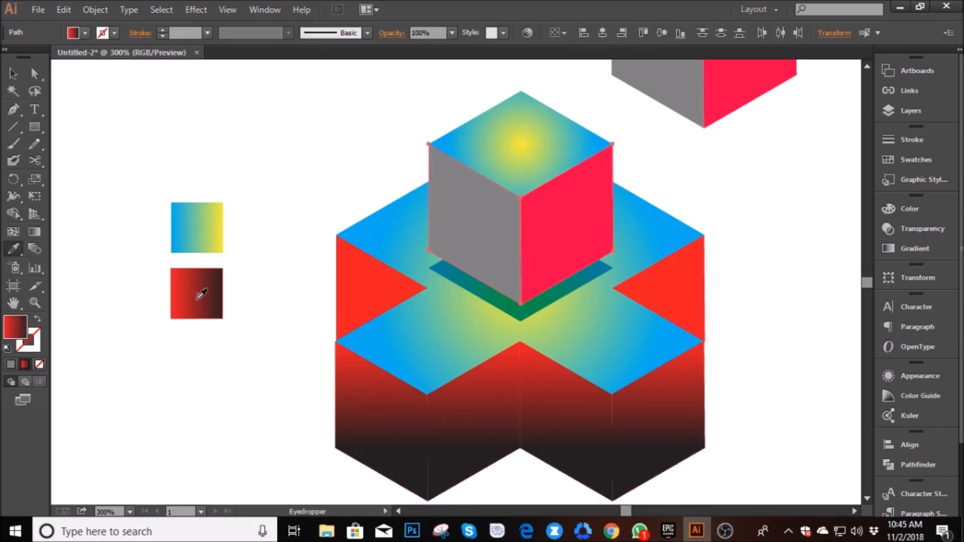
- Run the raised cube's side gradient vertically from the top to the bottom of its front edge
left_click(35, 231)
left_click_drag(521, 198, 520, 306)
left_click(13, 73)
left_click(336, 226)
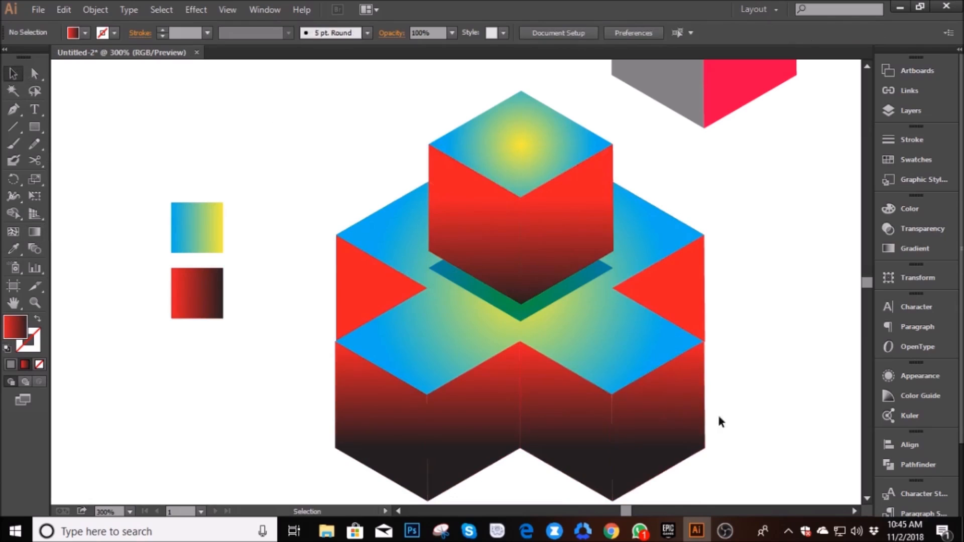
- Copy the raised cube's left side face and paste the duplicate directly in front of it
scroll(793, 347, "down", 1)
scroll(792, 344, "up", 1)
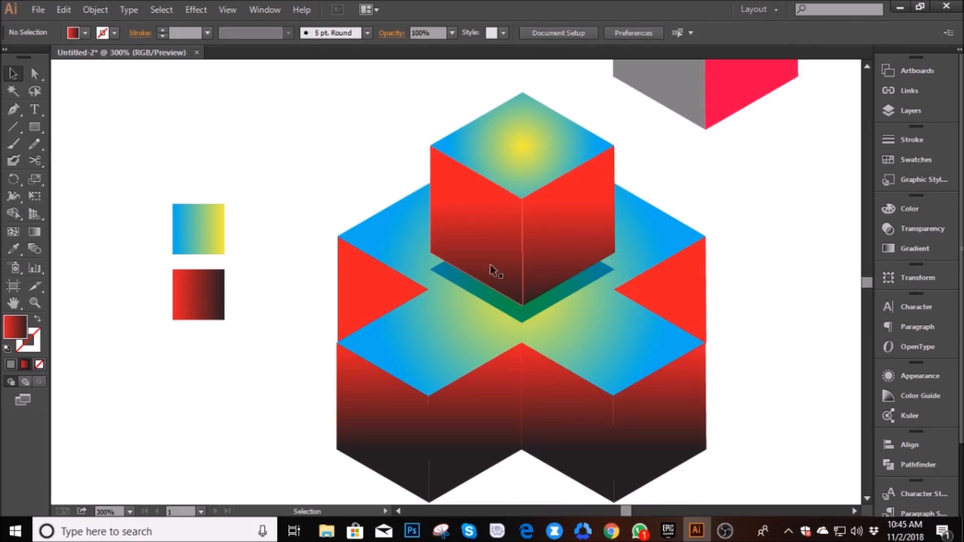
left_click(491, 269)
left_click(63, 10)
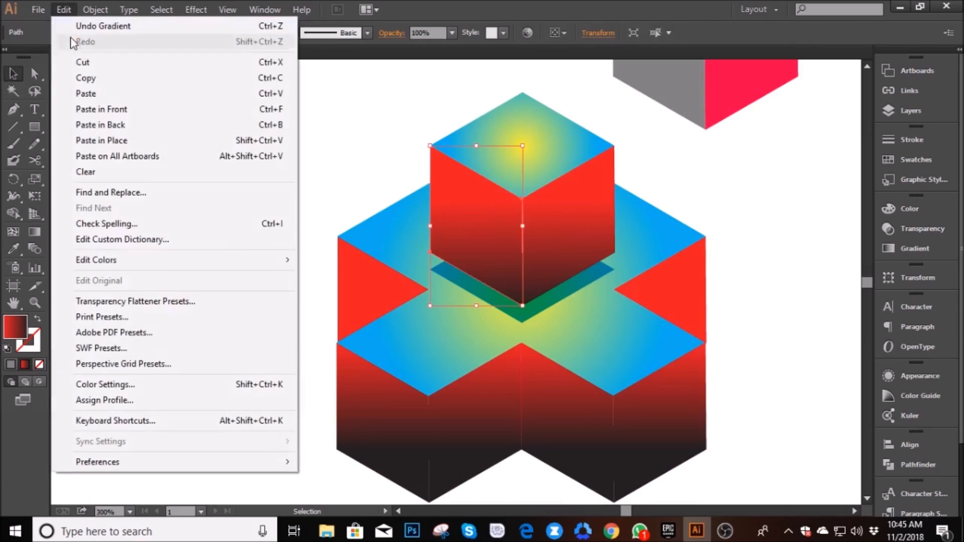
left_click(88, 77)
left_click(59, 10)
left_click(88, 109)
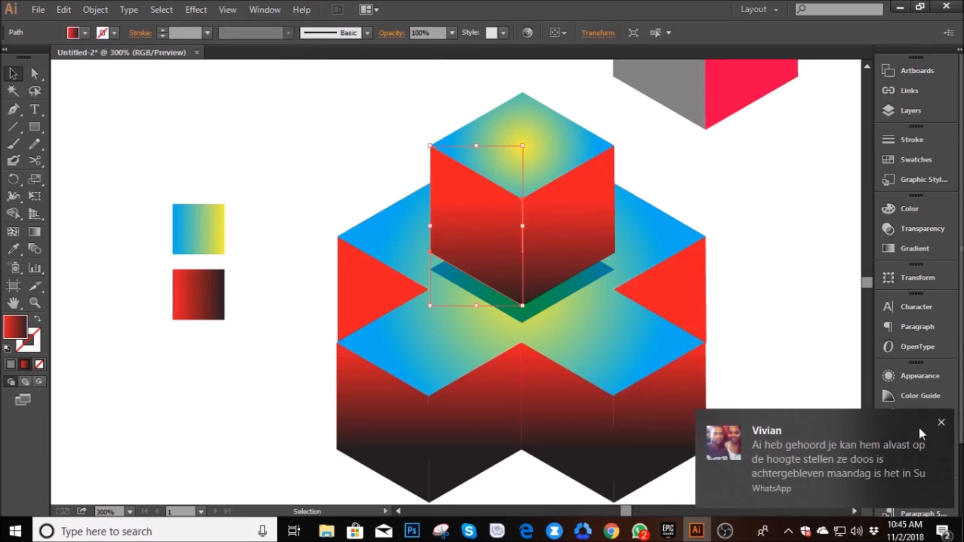
- Dismiss the message notification and set the duplicated raised cube face's blending mode to Multiply
left_click(941, 423)
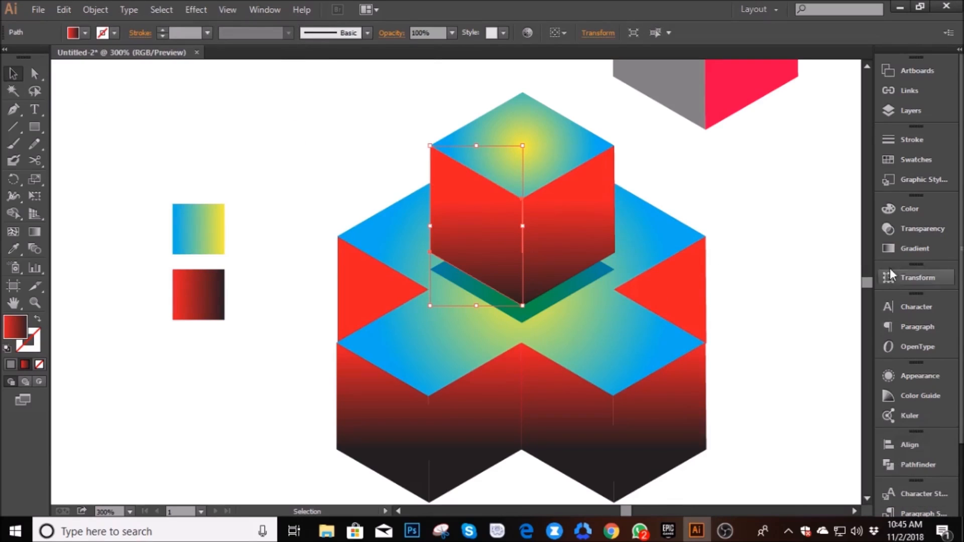
left_click(898, 232)
left_click(760, 216)
left_click(745, 276)
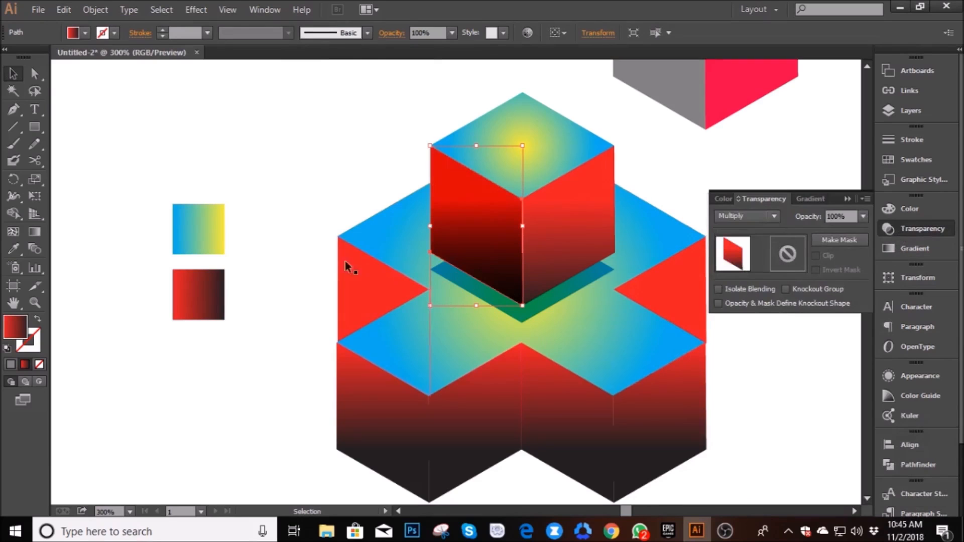
left_click(255, 195)
- Duplicate the left face of the front-left cube in front of itself and set the duplicate to Multiply
left_click(381, 417)
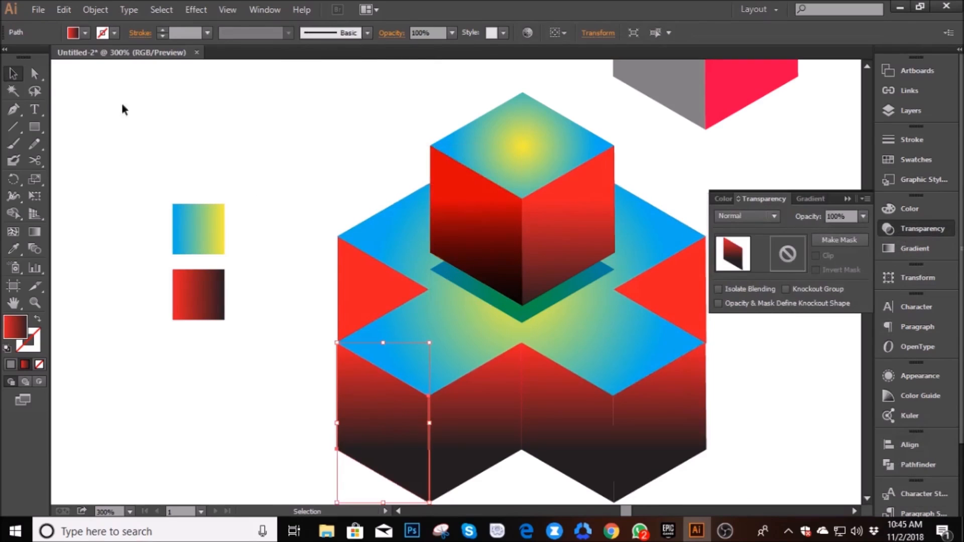
left_click(55, 14)
left_click(65, 77)
left_click(64, 10)
left_click(80, 129)
left_click(747, 216)
left_click(749, 268)
- Duplicate the left face of the front-right cube in front of itself and set the duplicate to Multiply
left_click(566, 433)
left_click(64, 10)
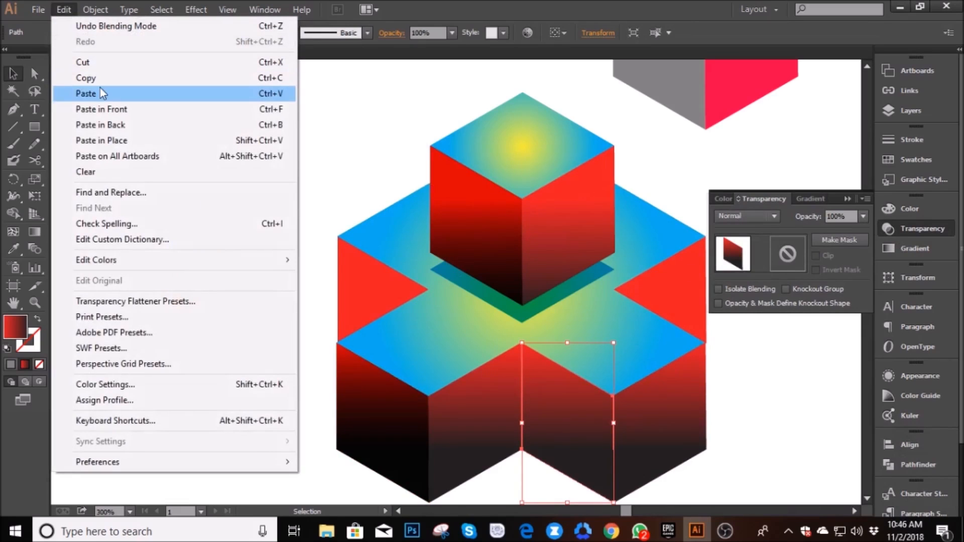
left_click(105, 109)
left_click(750, 217)
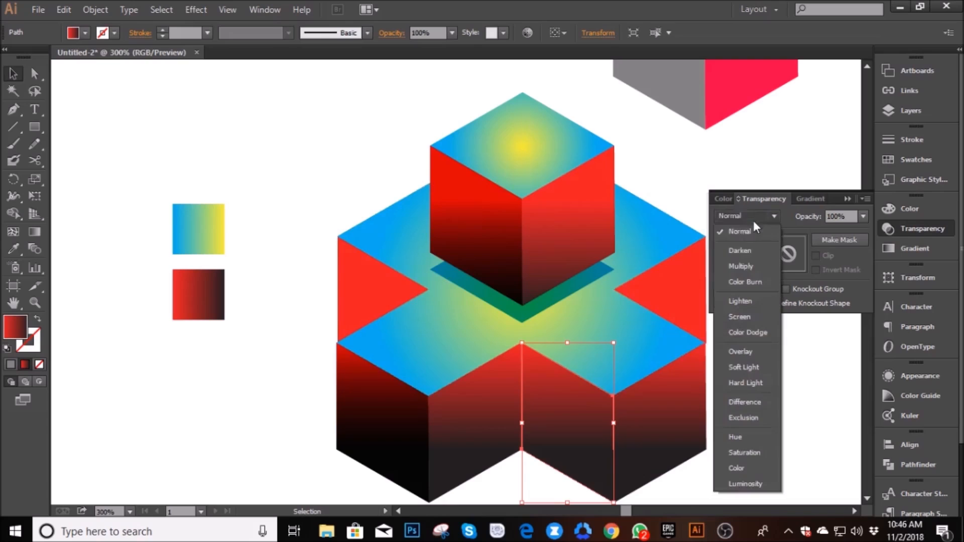
left_click(741, 266)
- Duplicate the back-left cube's left side face in front of itself and set the duplicate to Multiply
left_click(363, 309)
left_click(64, 10)
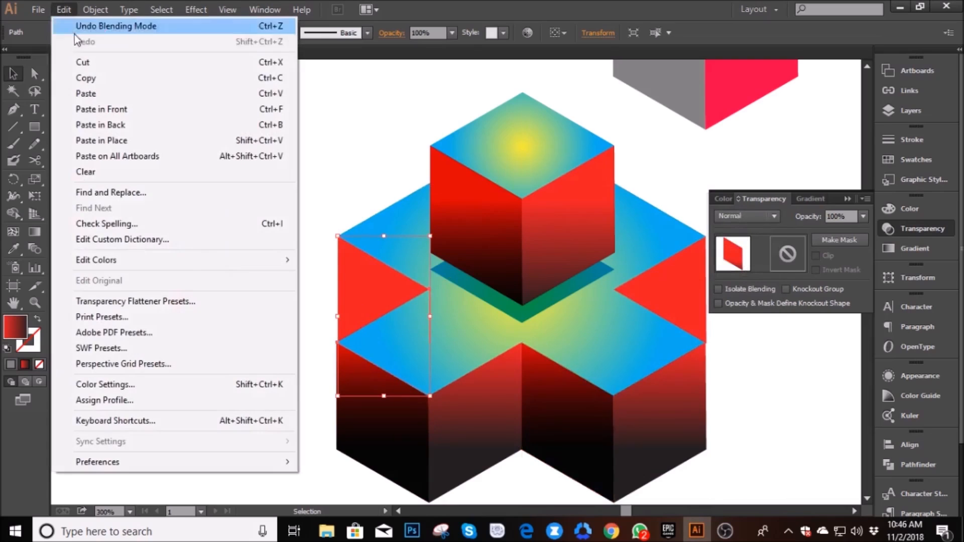
left_click(89, 79)
left_click(64, 9)
left_click(100, 109)
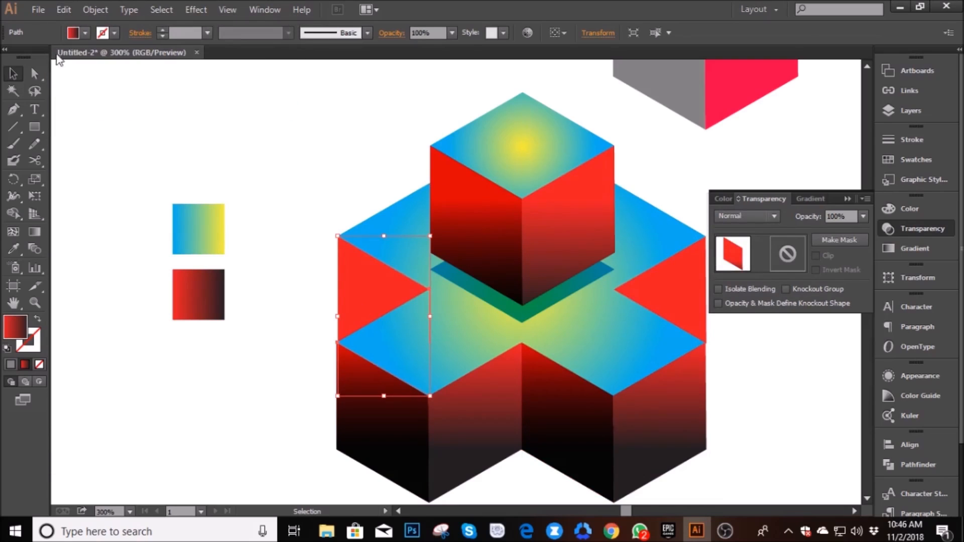
left_click(64, 10)
left_click(95, 108)
left_click(747, 216)
left_click(741, 266)
left_click(293, 187)
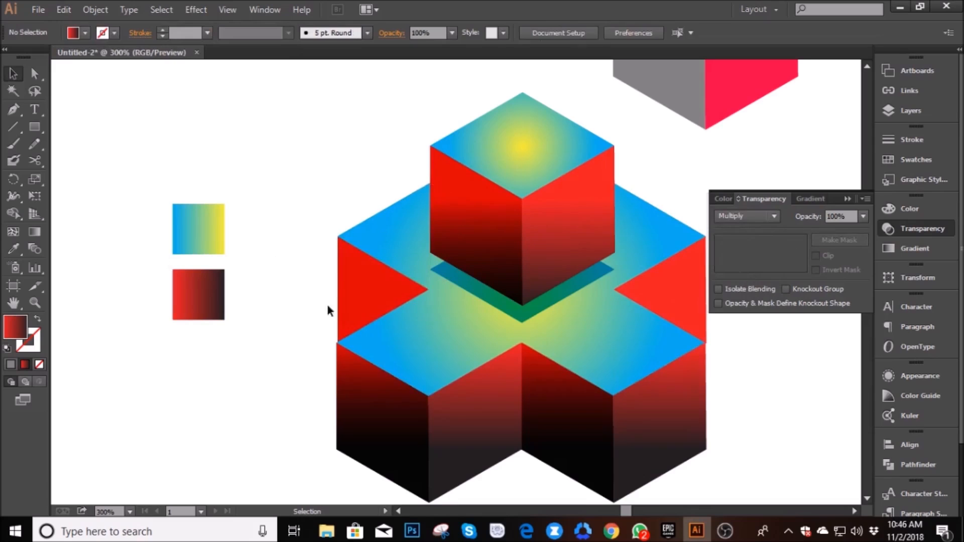
left_click(895, 229)
- Delete the spare flat-colored cube and move the two gradient swatches farther away from the figure
scroll(781, 334, "down", 2)
scroll(787, 338, "up", 2)
scroll(770, 305, "down", 1)
scroll(770, 305, "down", 2)
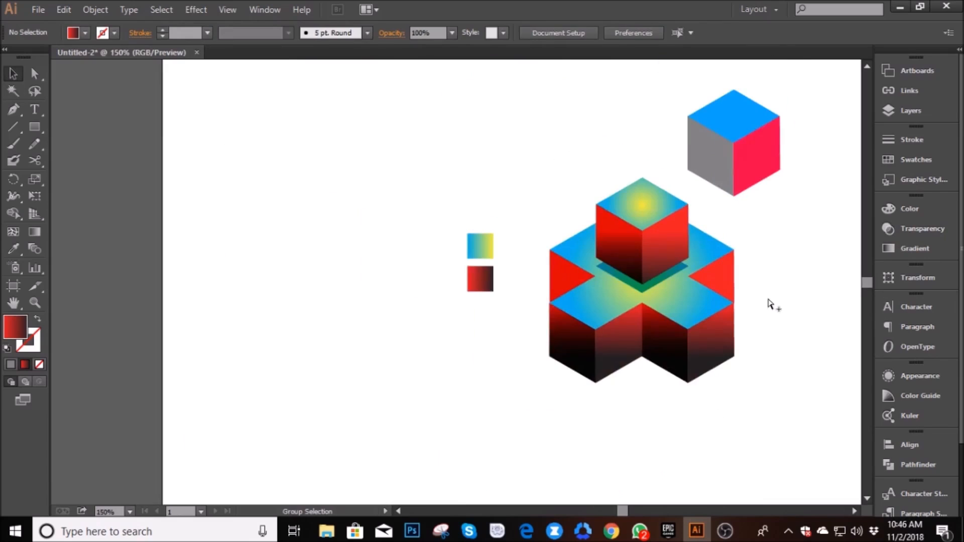
left_click(751, 169)
left_click_drag(806, 206, 710, 86)
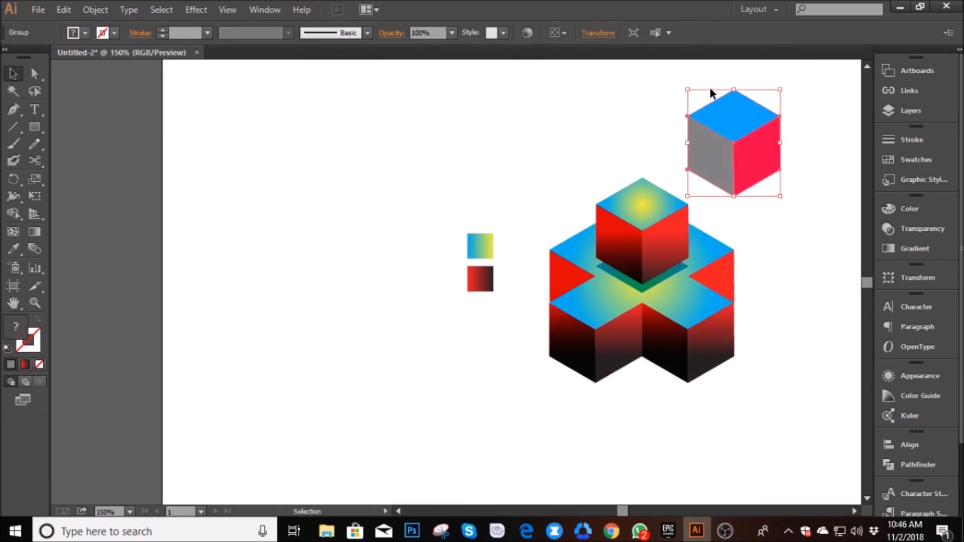
key("Delete")
left_click_drag(513, 325, 321, 252)
left_click(800, 390)
- Group all the parts of the isometric figure and move the group slightly left and down
scroll(800, 389, "up", 1)
left_click_drag(783, 379, 455, 120)
right_click(515, 195)
left_click(561, 290)
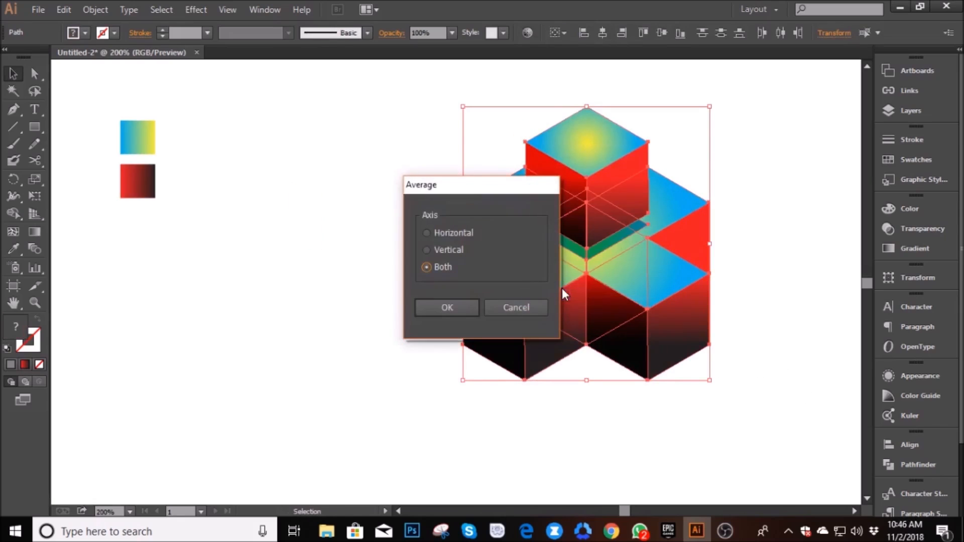
left_click(530, 307)
right_click(598, 272)
left_click(639, 336)
left_click_drag(611, 287, 508, 317)
left_click(609, 401)
- Redraw the gradients across the whole group vertically, from the raised cube's upper front corner to just below the inner front edge
scroll(640, 333, "down", 1)
scroll(641, 333, "up", 1)
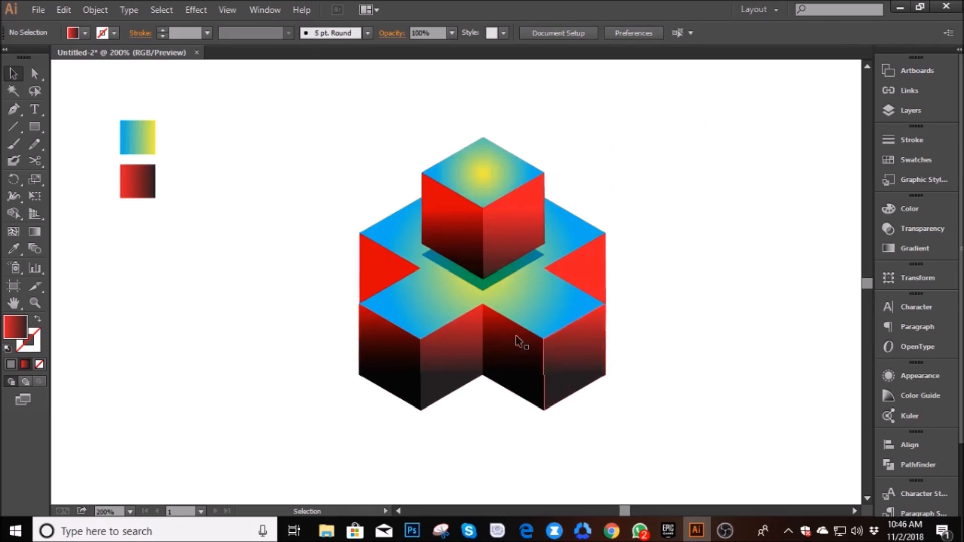
left_click(563, 307)
left_click(34, 231)
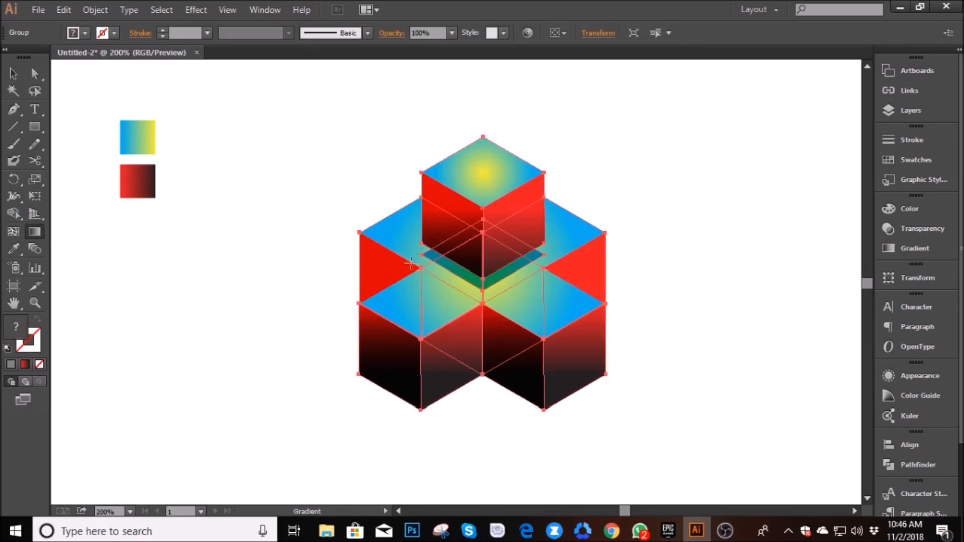
left_click_drag(484, 208, 486, 390)
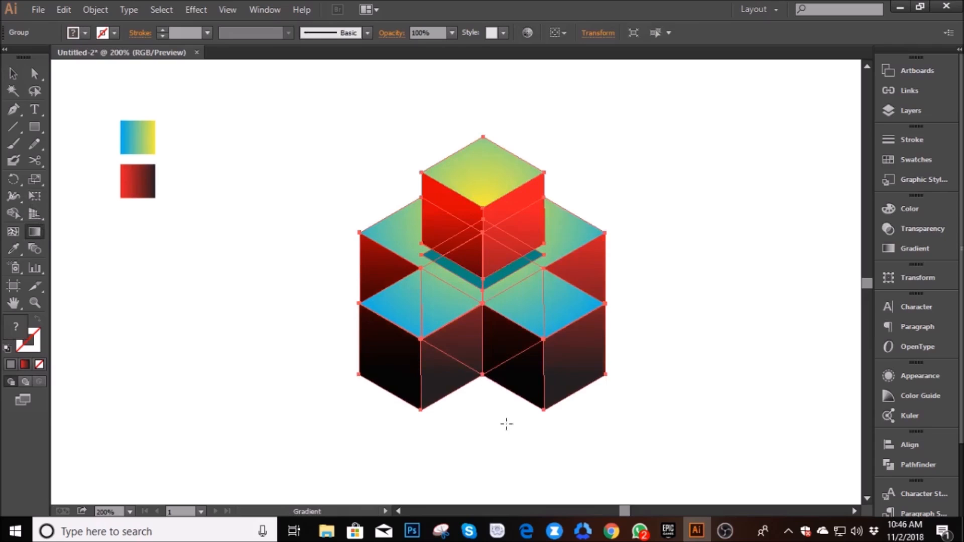
- Move the grouped figure left and up, leaving room beside it for a second figure
key("v")
left_click_drag(486, 199, 364, 160)
left_click(580, 271)
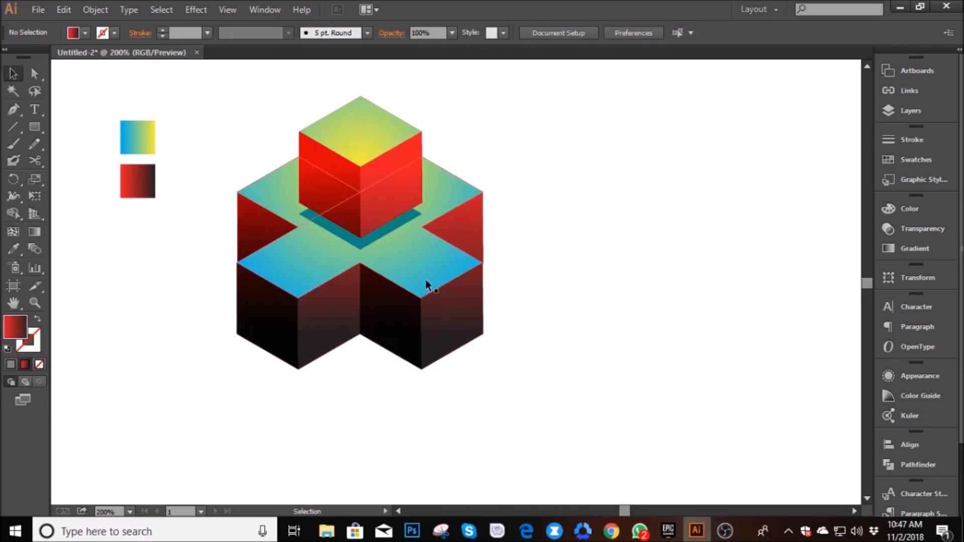
- Duplicate the grouped figure and place the copy to the right of the original with a small gap
left_click_drag(402, 277, 700, 278)
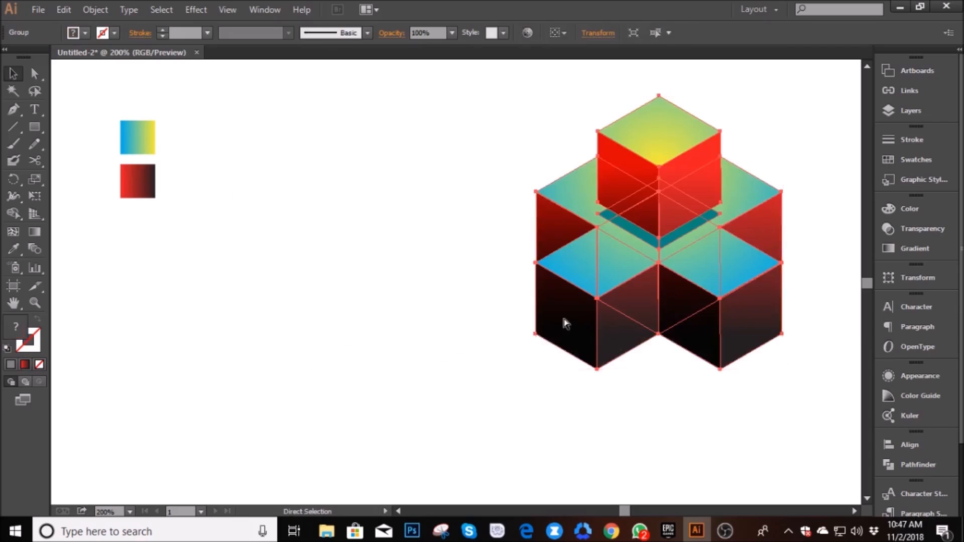
key("ctrl+z")
left_click_drag(441, 319, 723, 321)
key("ctrl+shift+a")
- Redraw the copy's gradients vertically upward, from the bottom of the inner front edge to the raised cube's upper front corner
left_click(553, 305)
left_click(36, 232)
left_click_drag(649, 338, 649, 170)
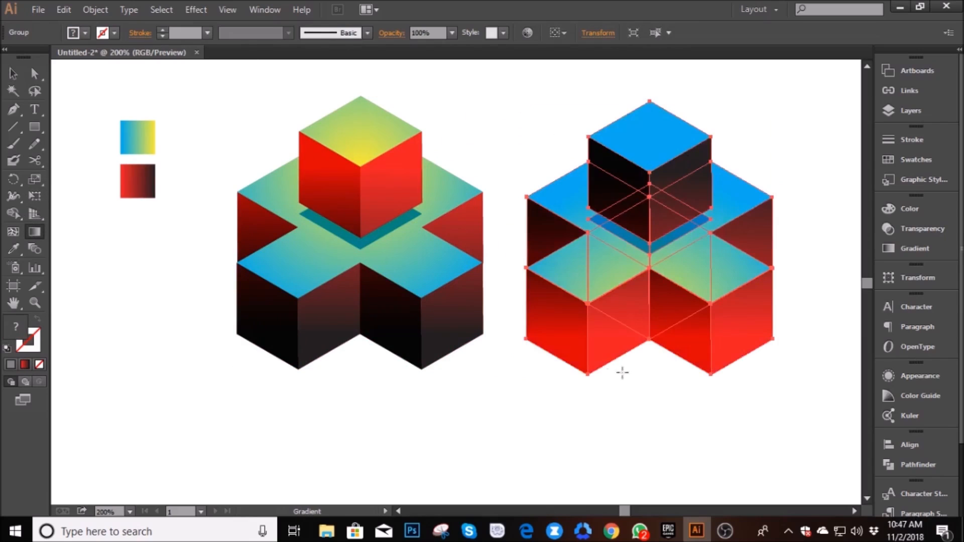
- Deselect the copied figure and delete the two gradient swatches beside the original
left_click(13, 73)
left_click(465, 398)
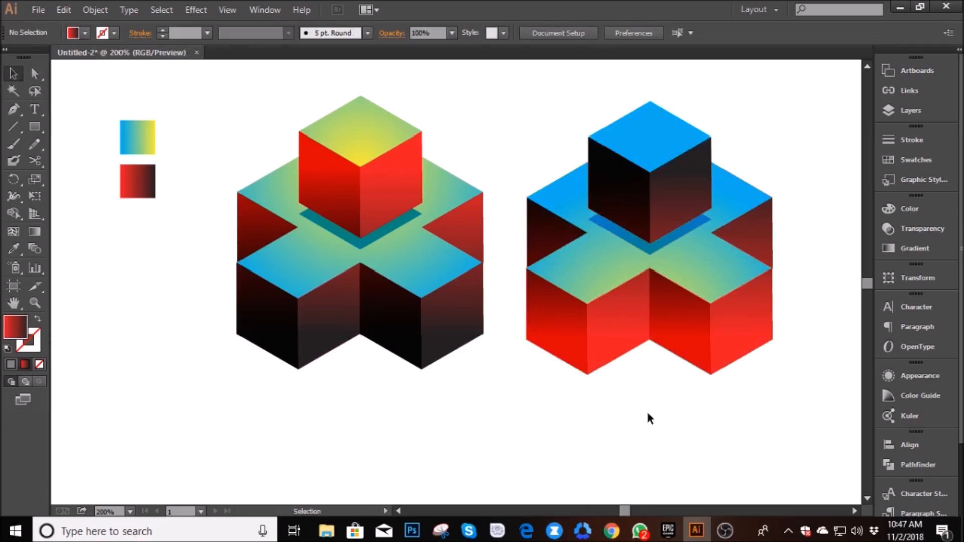
left_click_drag(139, 130, 138, 127)
key("Delete")
- Move the right figure slightly right and up to level it with the original, and nudge the left figure slightly right
key("space")
left_click_drag(420, 231, 386, 271)
scroll(417, 282, "up", 1)
scroll(413, 284, "down", 1)
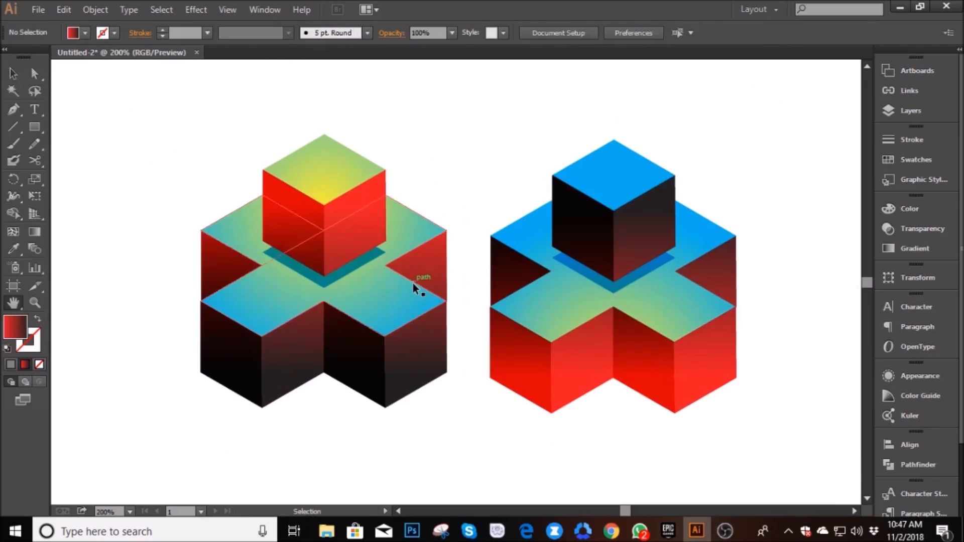
left_click(13, 74)
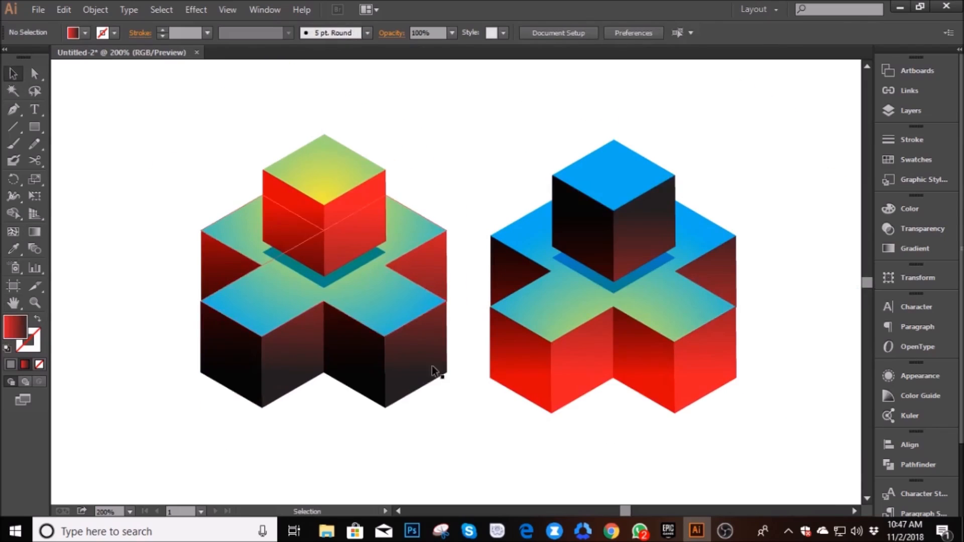
left_click_drag(577, 374, 590, 369)
left_click(486, 409)
left_click_drag(410, 362, 416, 361)
left_click(533, 468)
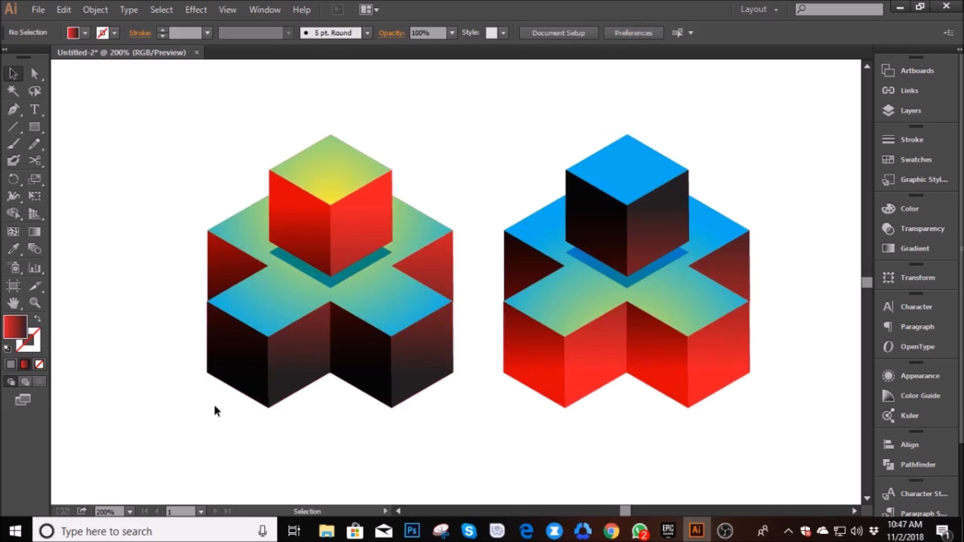